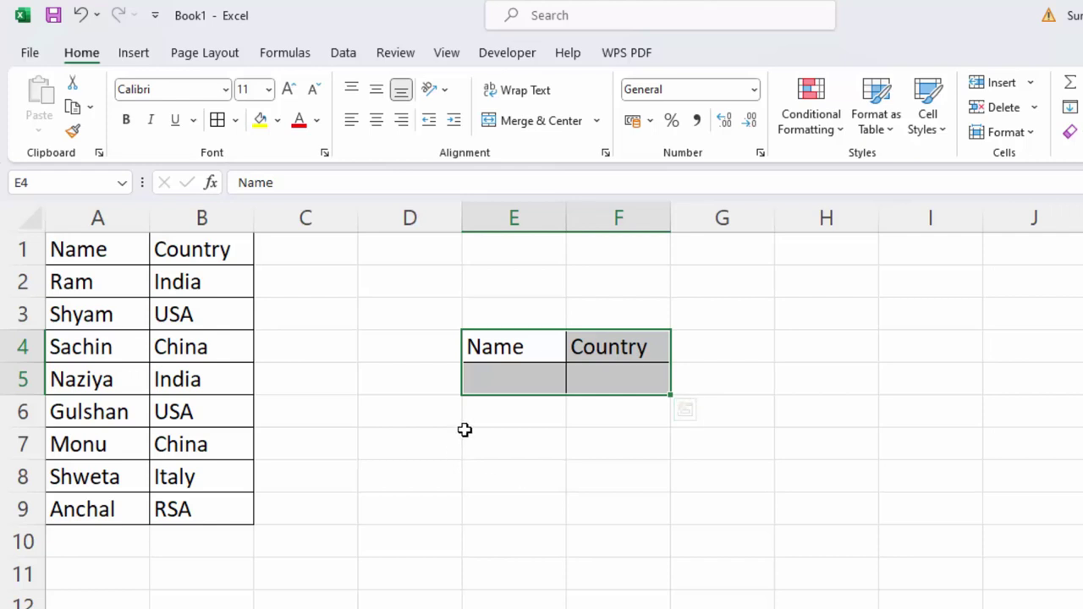
- Fill the Name and Country header cells A1:B1 with yellow
left_click_drag(93, 251, 182, 247)
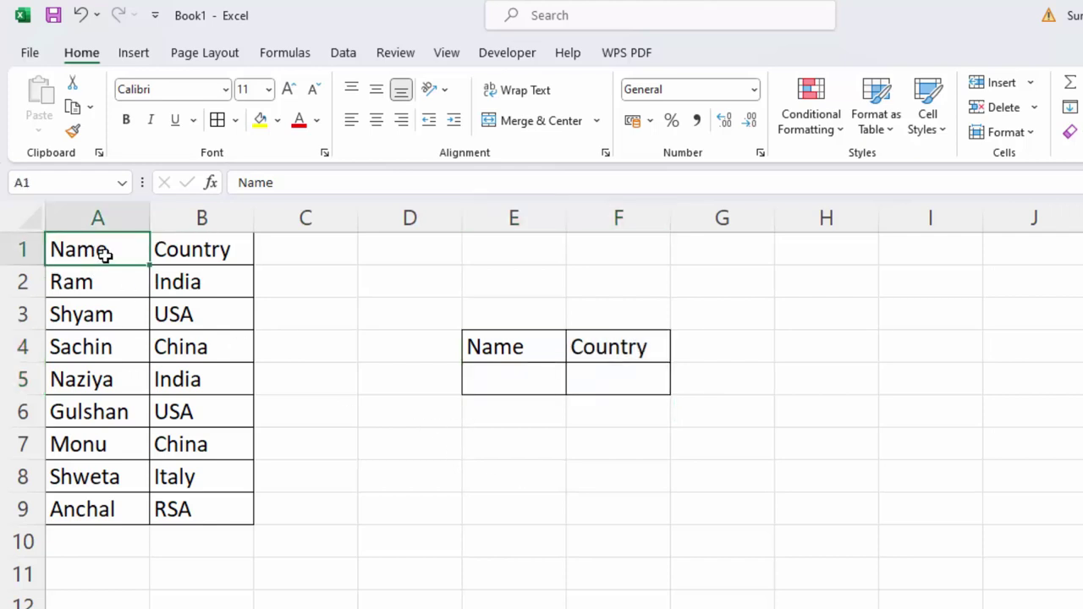
left_click(259, 120)
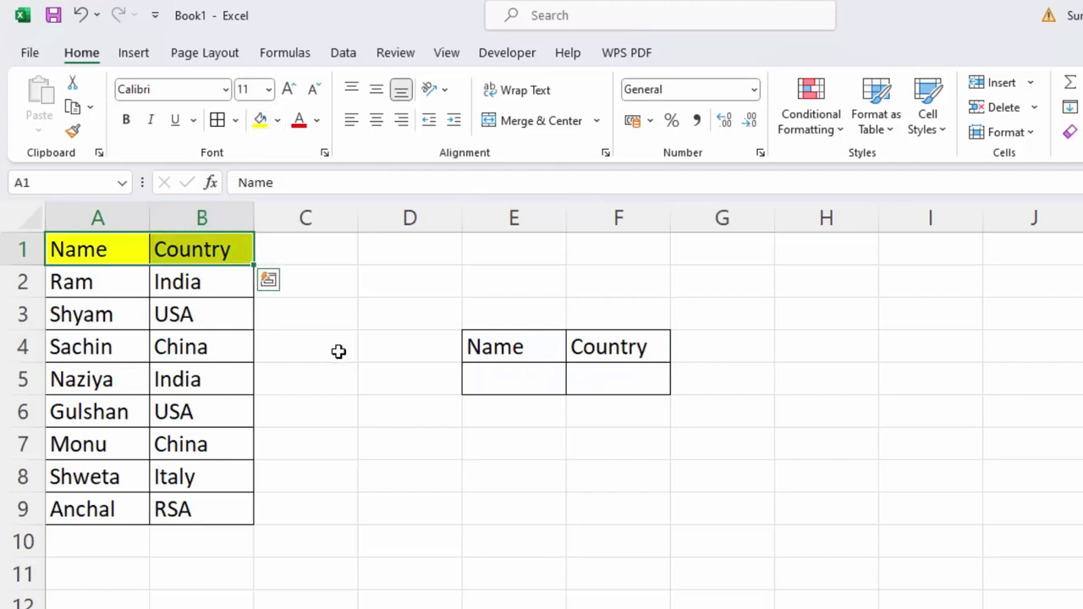
left_click(338, 353)
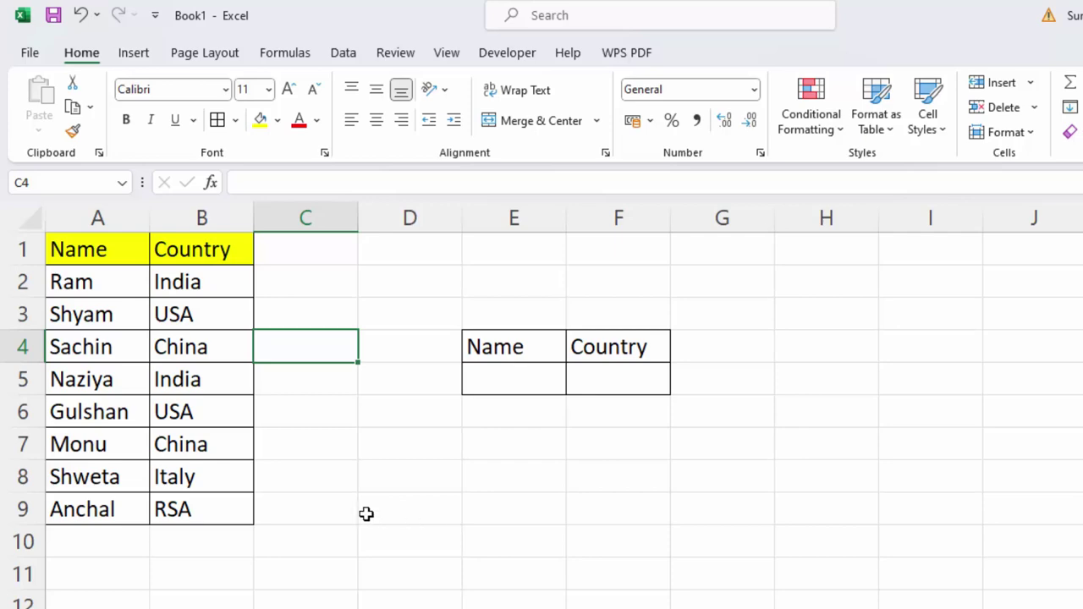
left_click(493, 391)
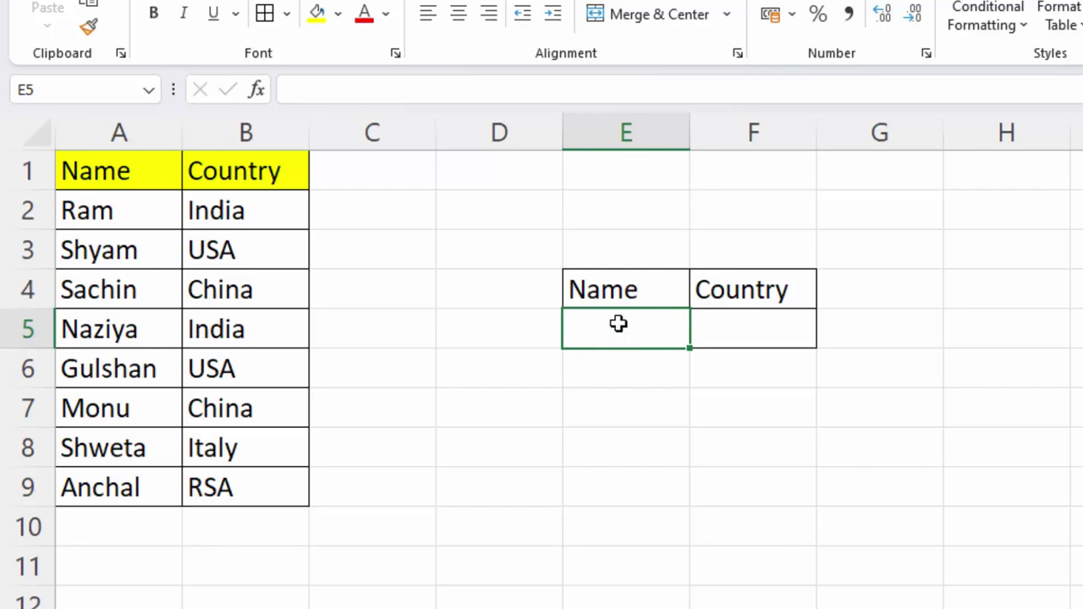
left_click(740, 319)
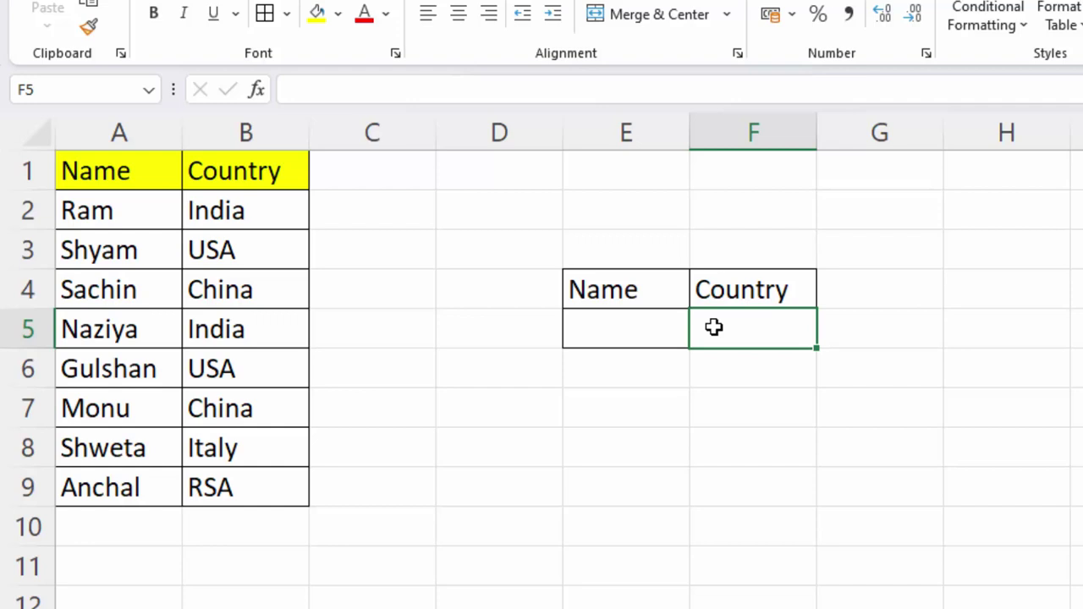
- Start a DGET formula in F5, replacing the mistakenly inserted DEGREES function
type("=")
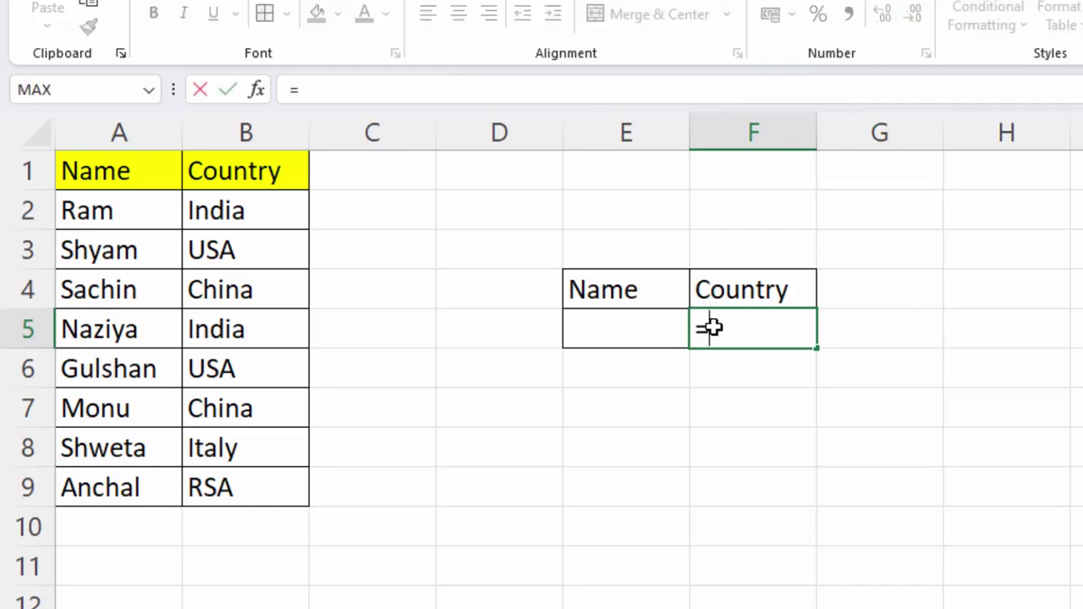
type("deg")
key("Tab")
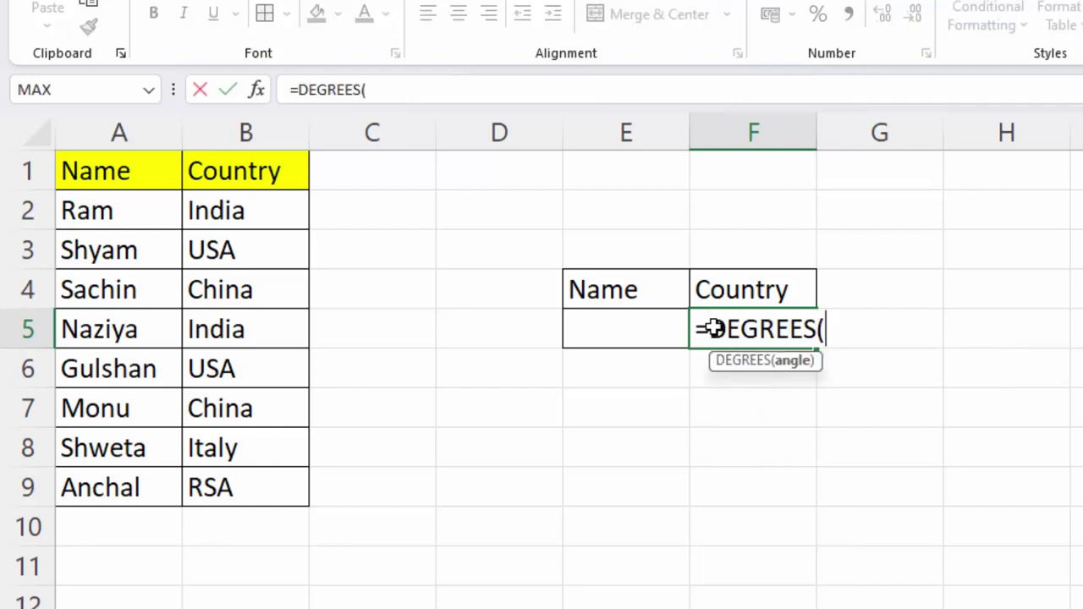
key("BackSpace")
key("BackSpace")
key("BackSpace")
key("BackSpace")
key("BackSpace")
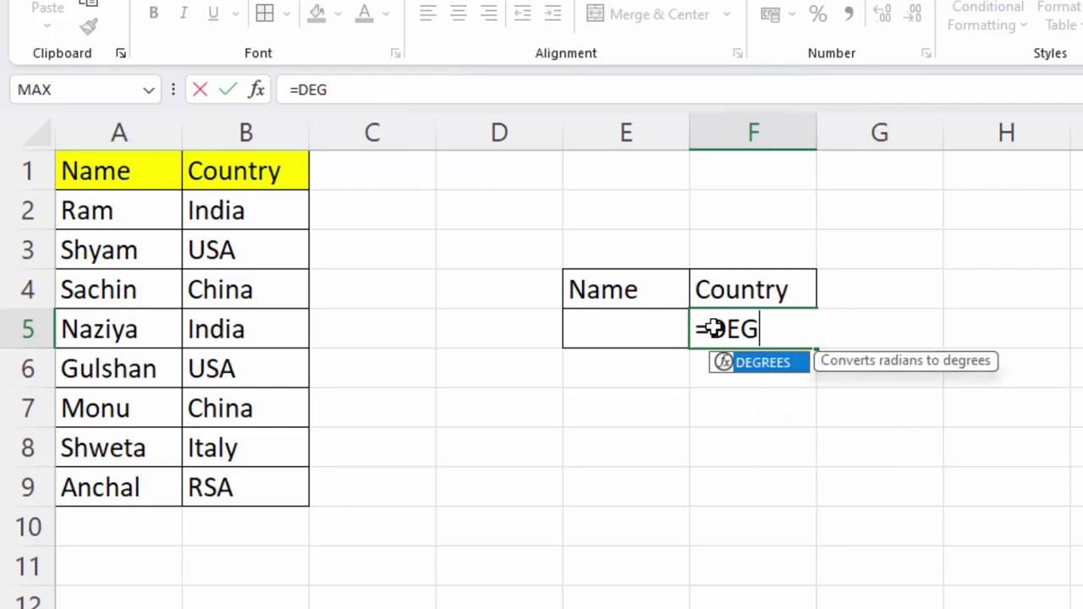
key("BackSpace")
key("BackSpace")
type("g")
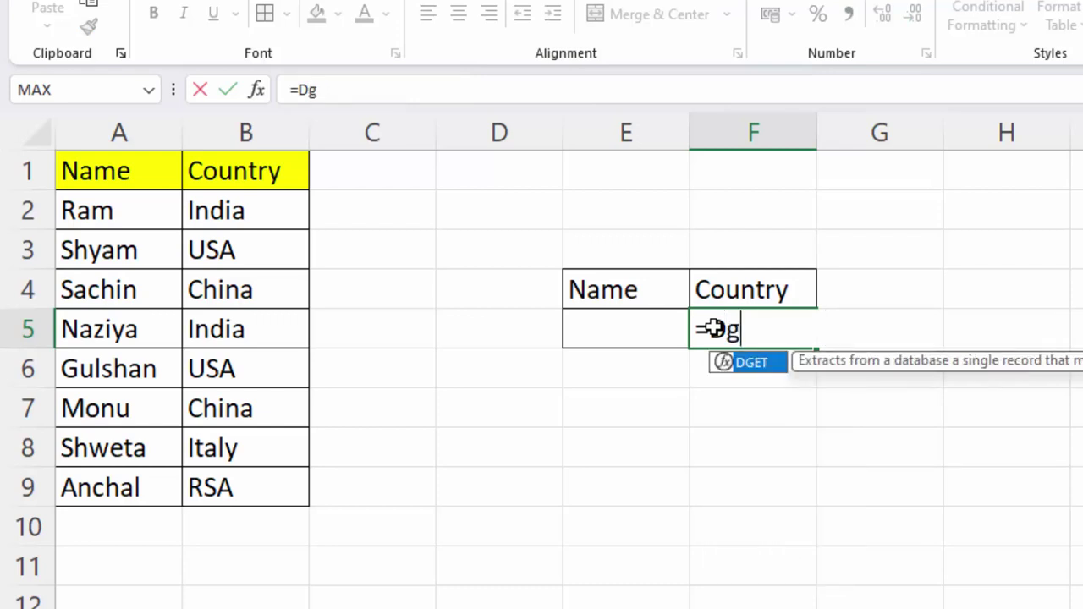
type("e")
key("Tab")
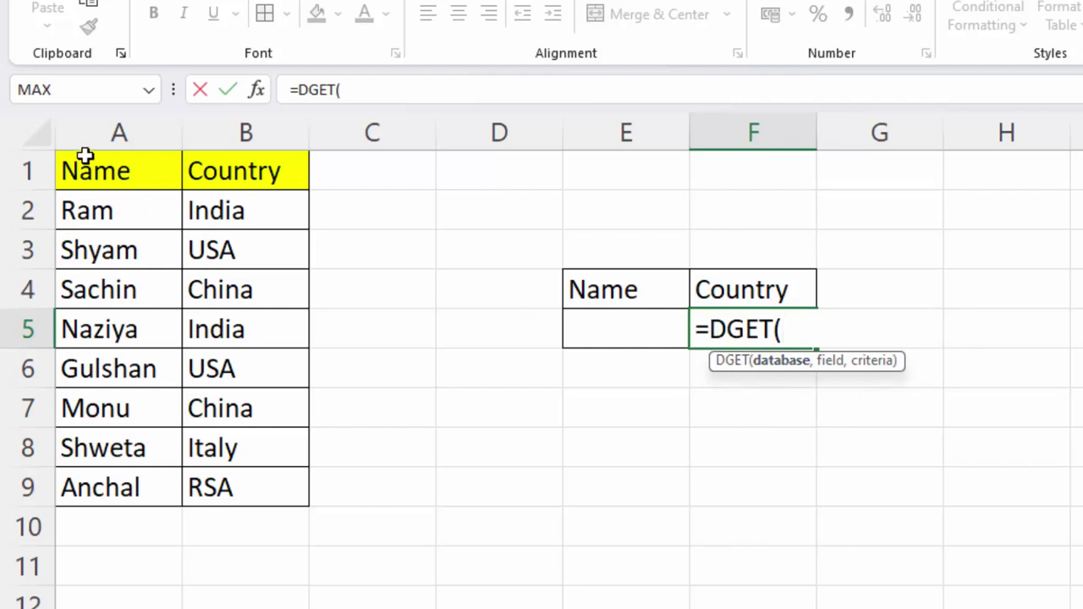
- Complete =DGET(A1:B9,B1,E4:E5) using the table, the Country header and the E4:E5 criteria
left_click_drag(88, 161, 259, 481)
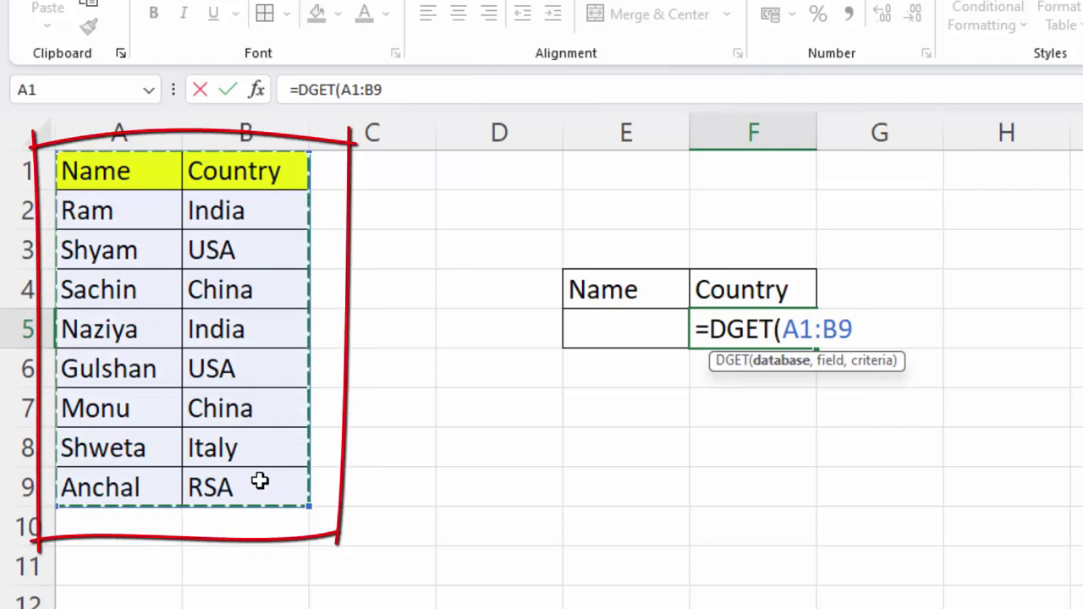
type(",")
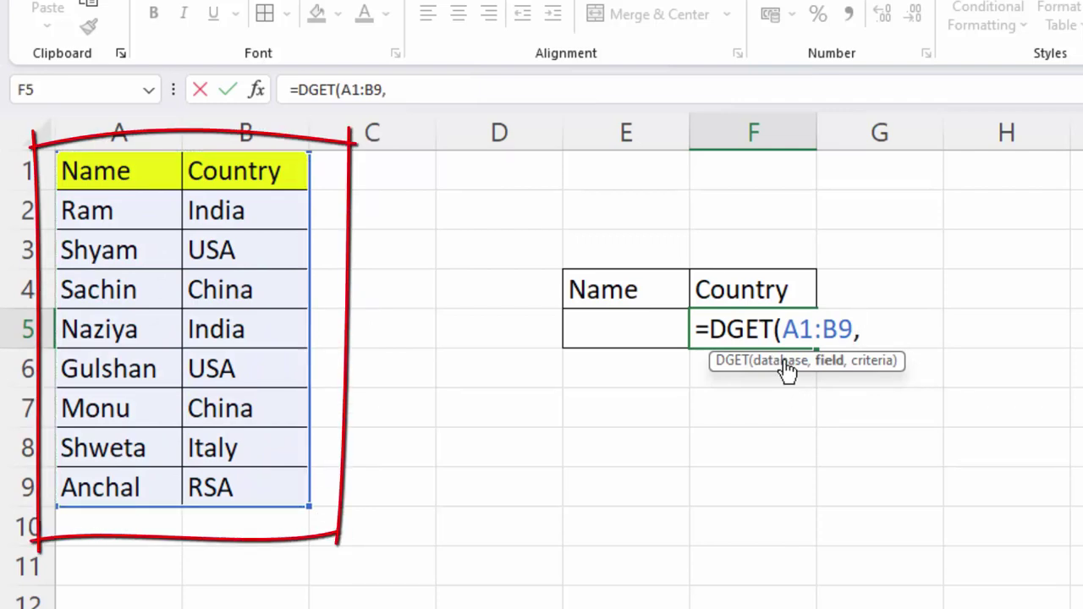
left_click(215, 173)
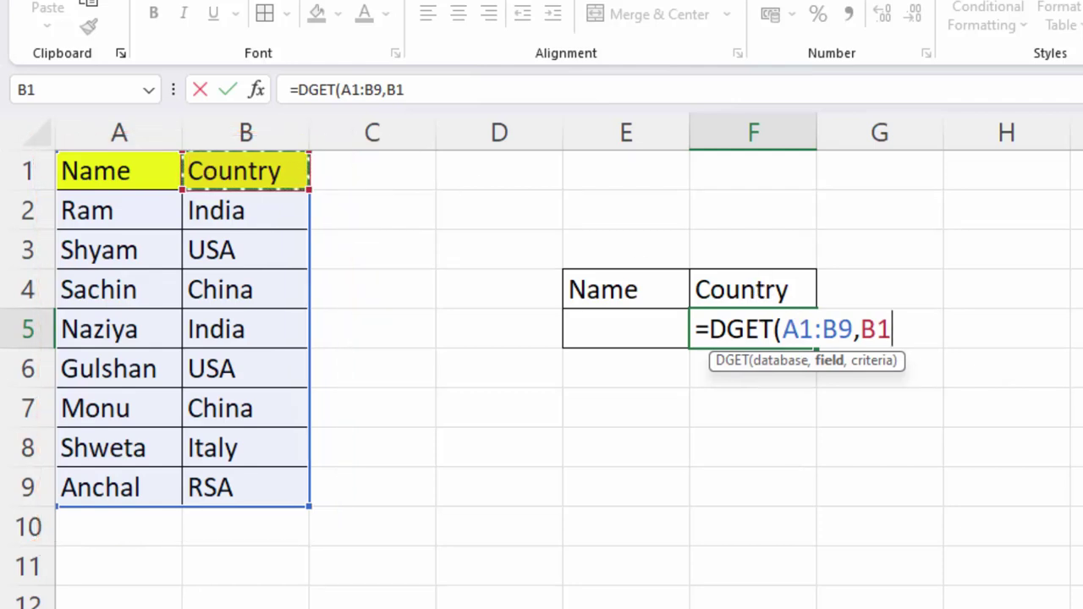
type(",")
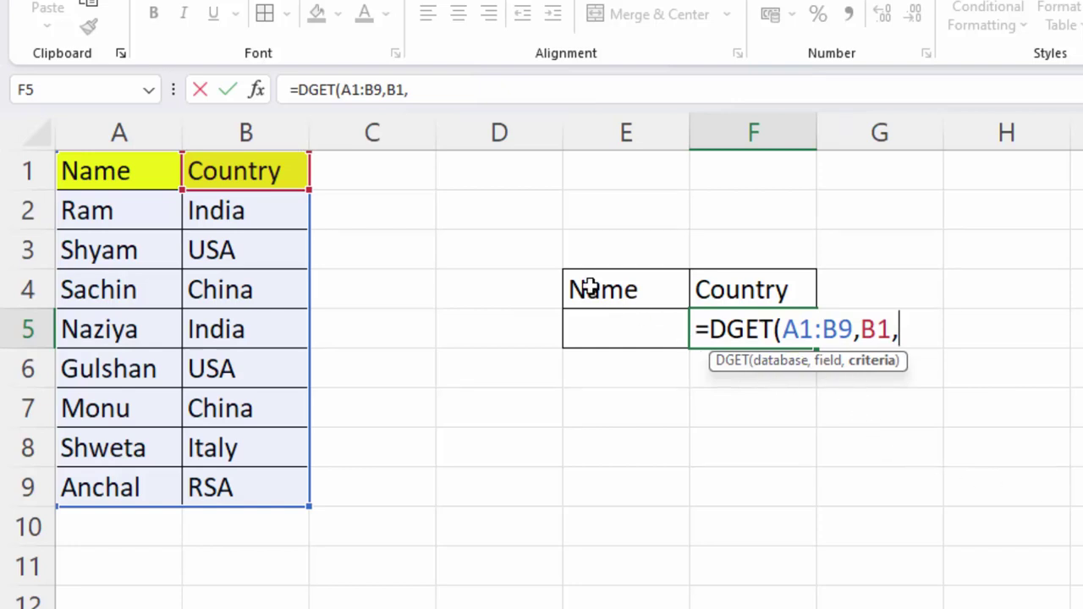
left_click_drag(590, 288, 606, 316)
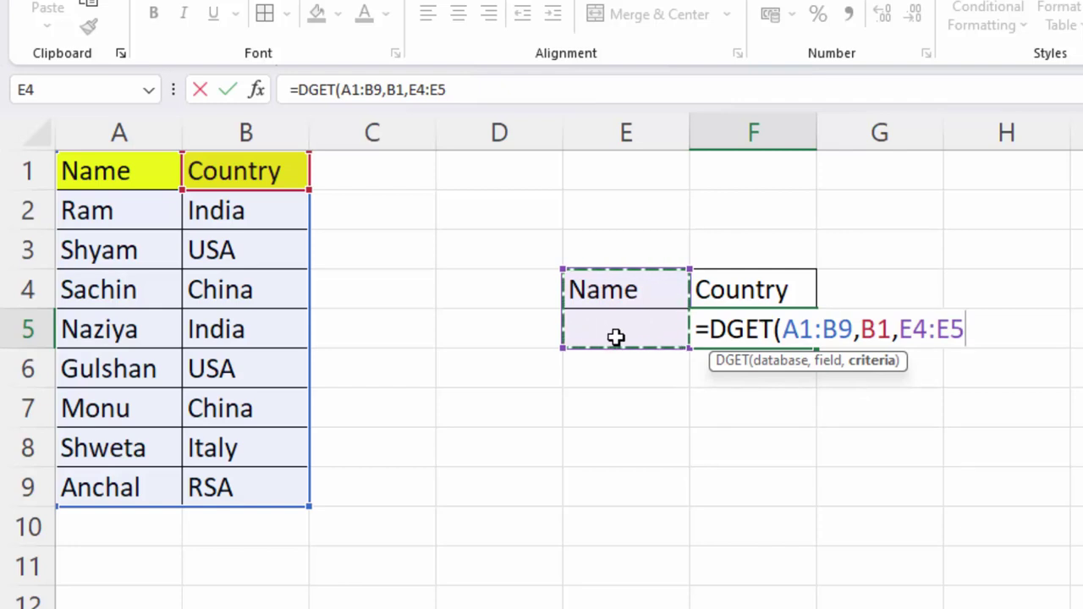
type(")")
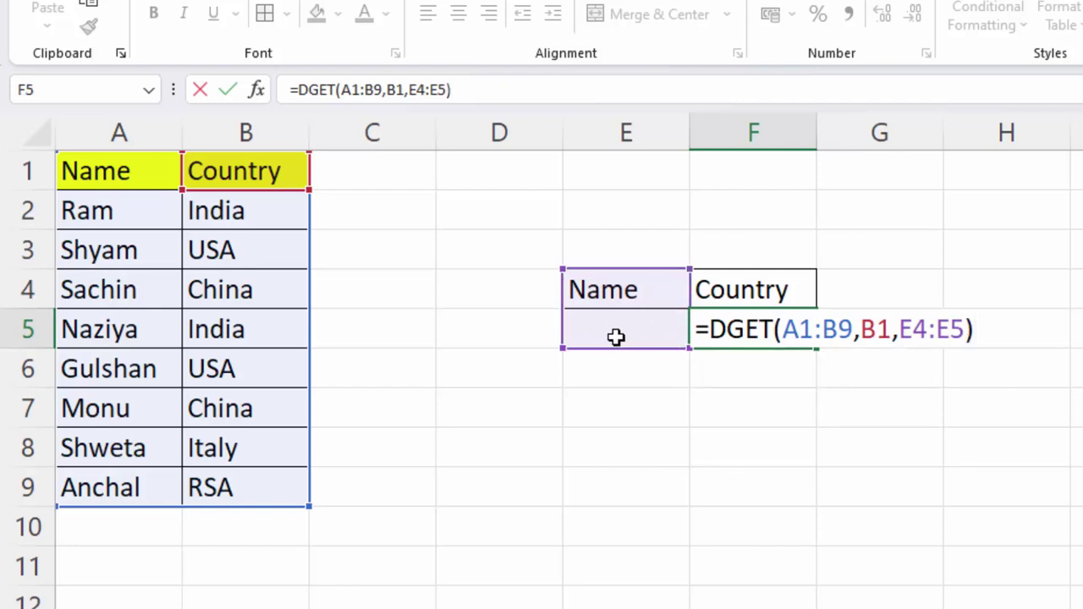
key("Return")
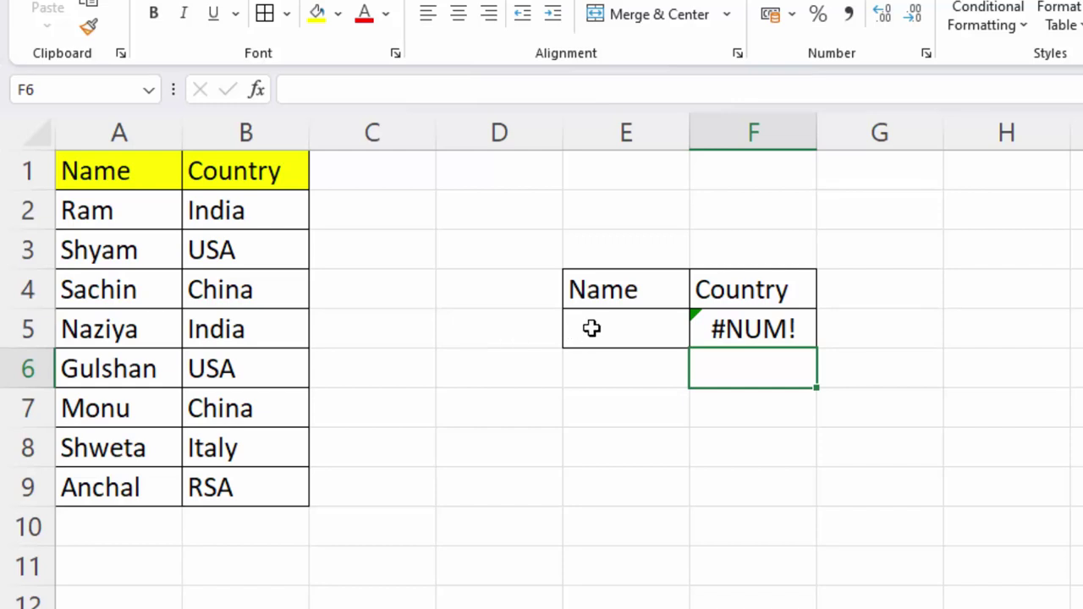
- Enter Ram as the lookup name in E5
left_click(624, 334)
type("R")
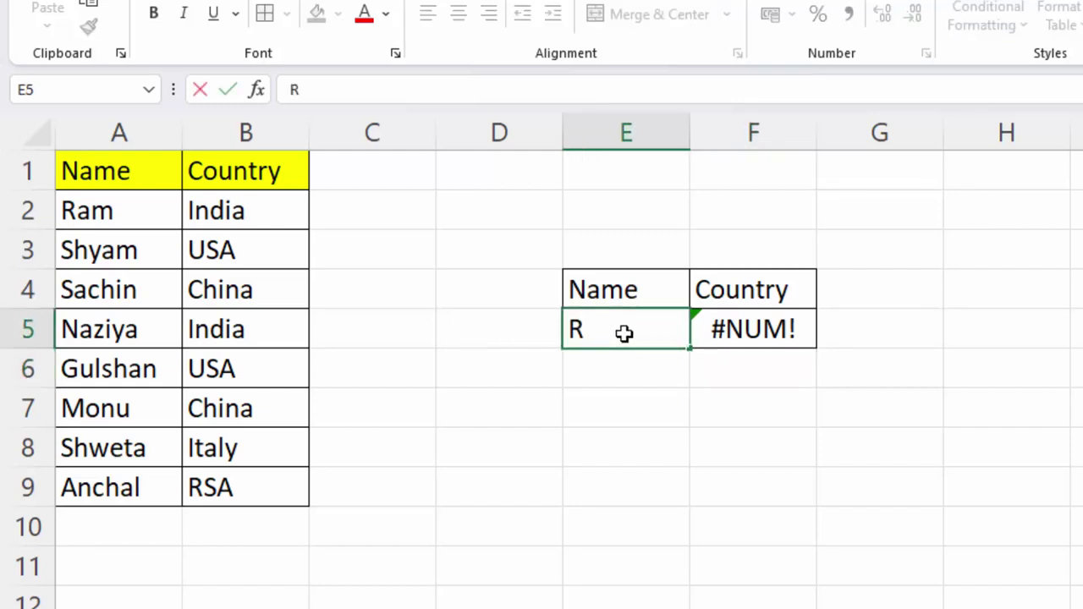
type("am")
key("Return")
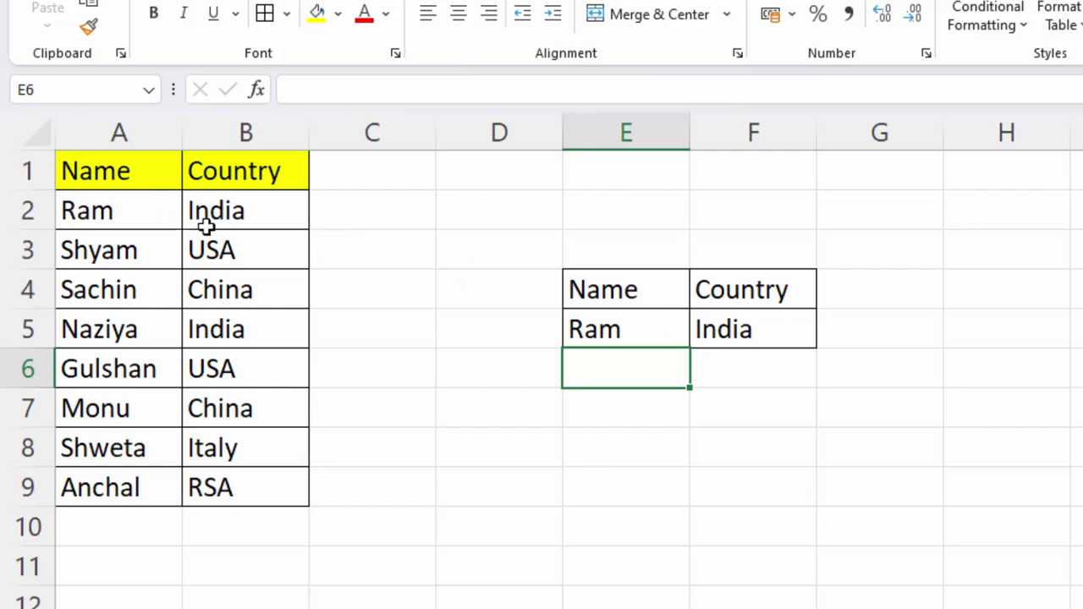
- Shade Ram's row A2:B2 light orange
left_click_drag(137, 210, 229, 211)
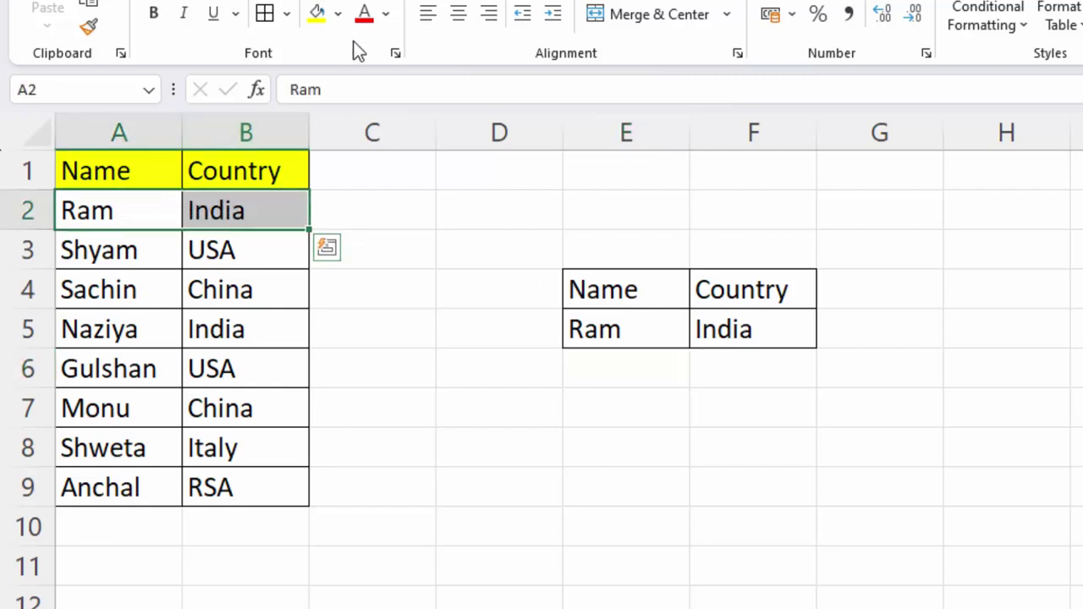
left_click(337, 13)
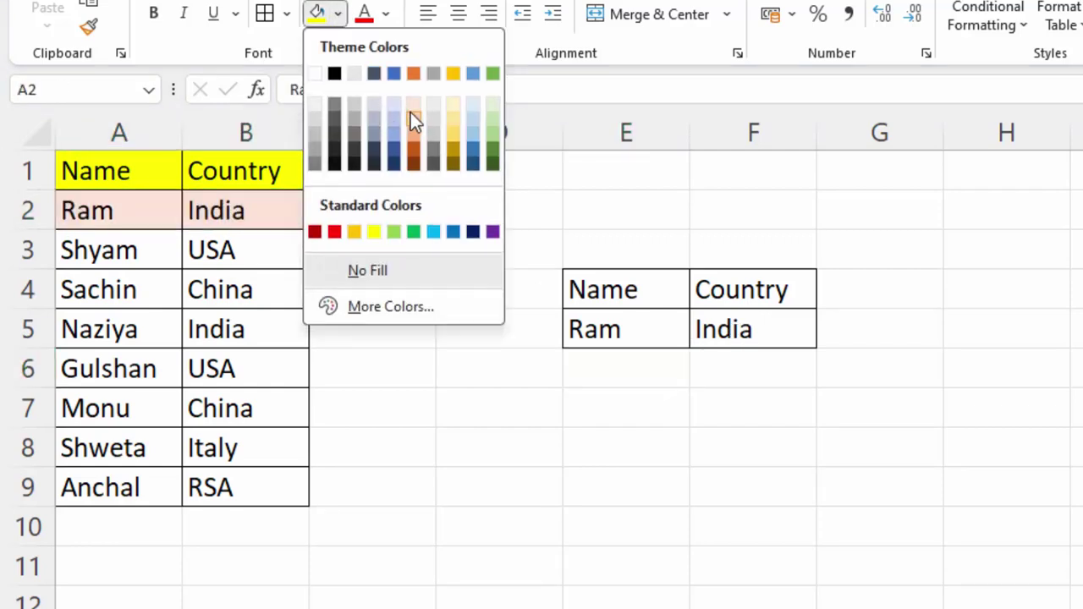
left_click(413, 118)
left_click(367, 273)
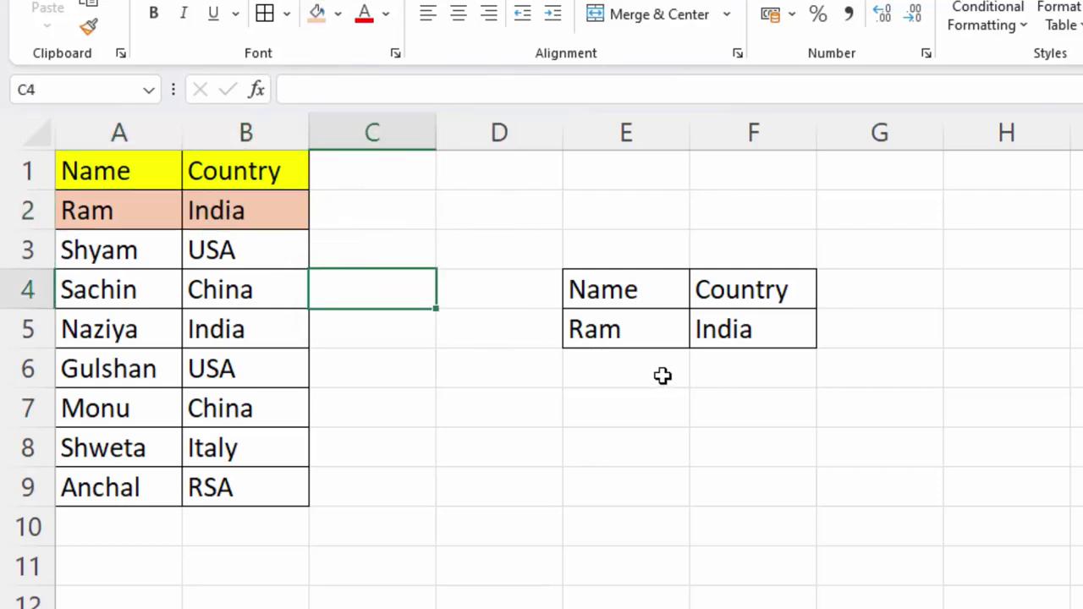
- Change the lookup name in E5 to Shweta so F5 returns Italy
left_click(650, 328)
key("BackSpace")
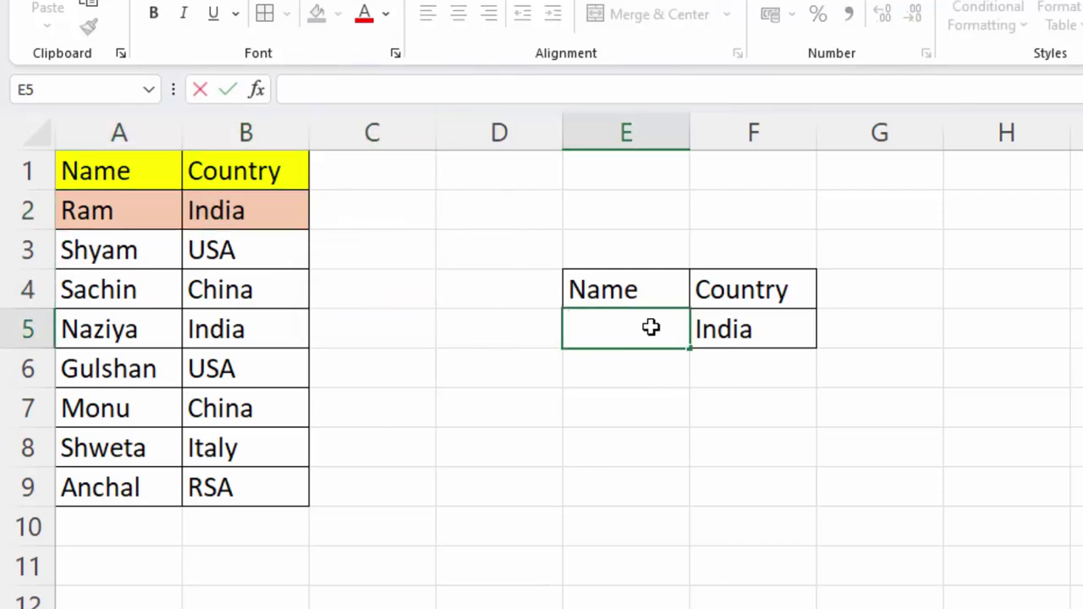
type("Shweta")
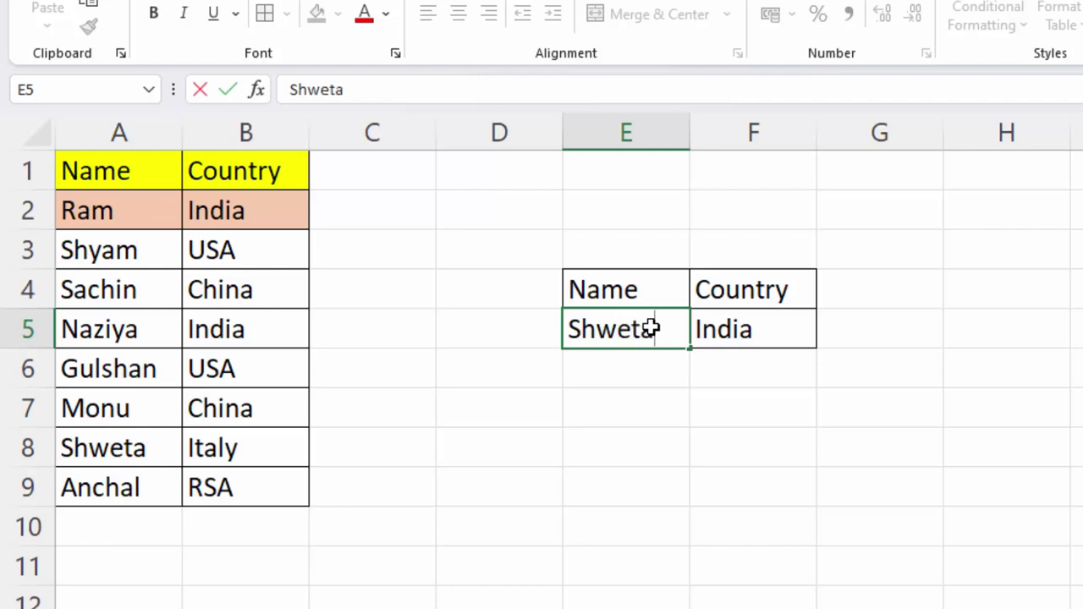
key("Return")
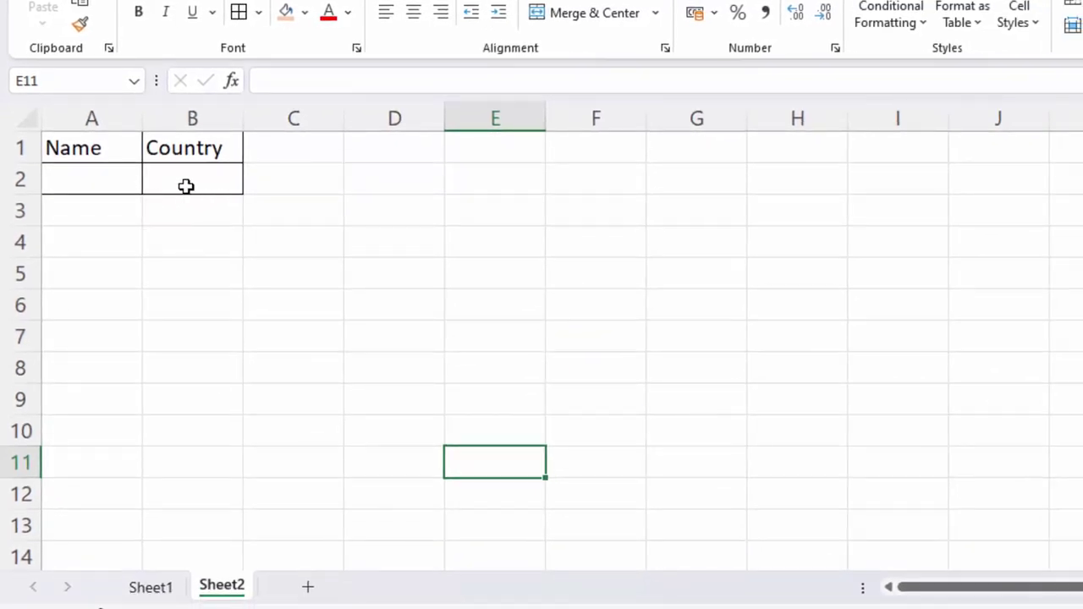
- Start a DGET formula in Sheet2 B2 with Sheet1!A1:B9 as the database
left_click(187, 185)
type("=")
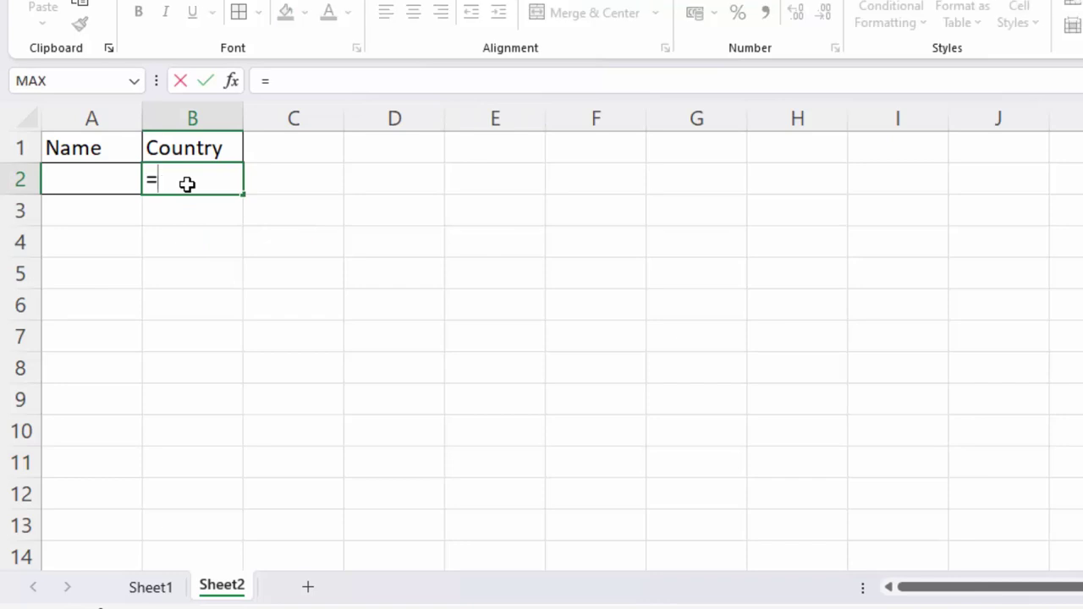
type("dge")
key("Tab")
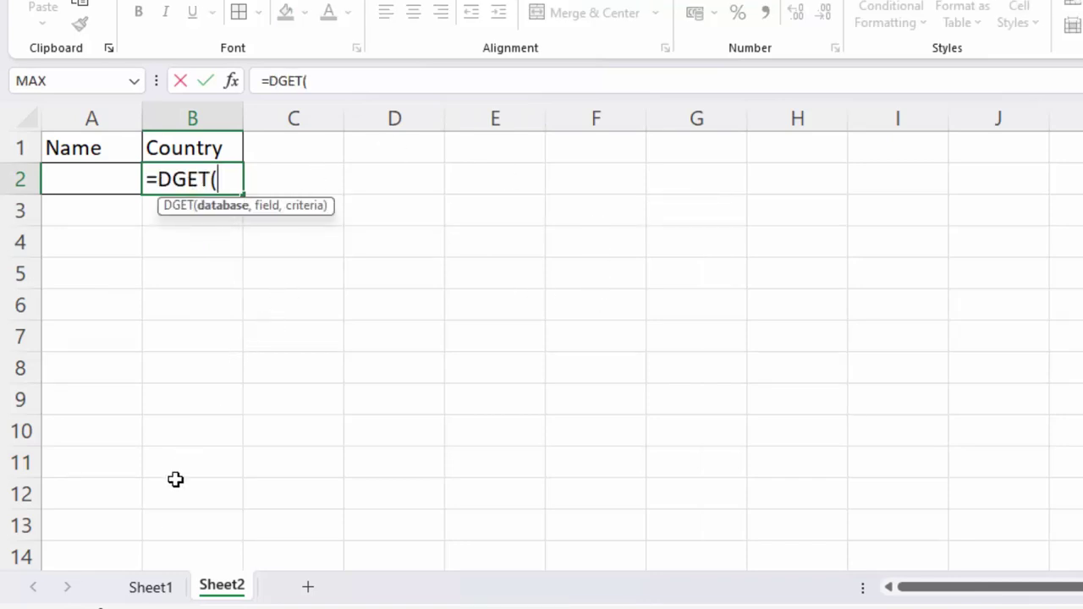
left_click(169, 586)
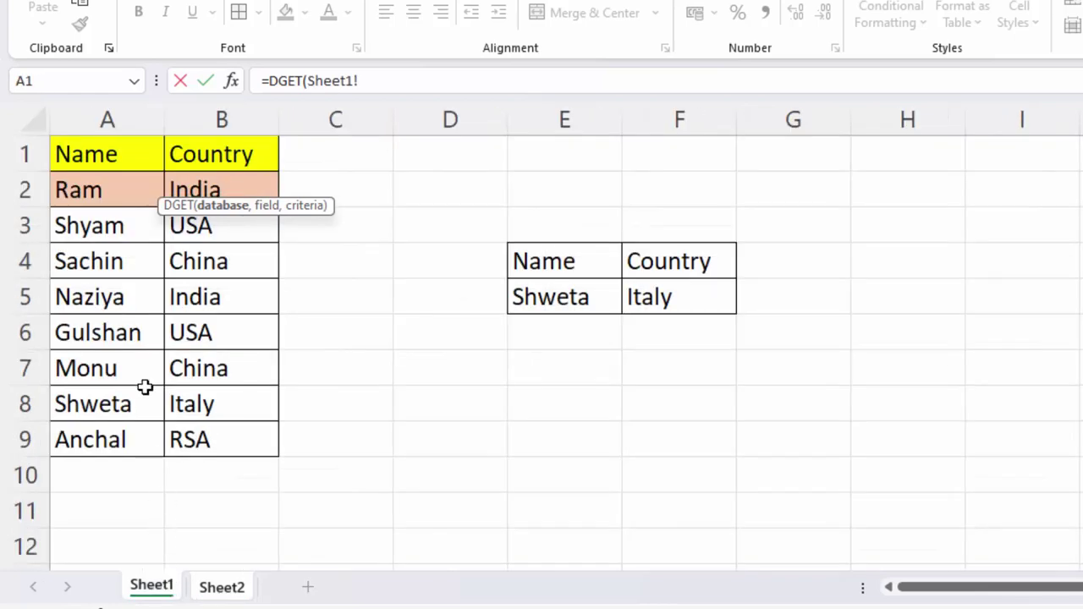
left_click_drag(105, 161, 212, 430)
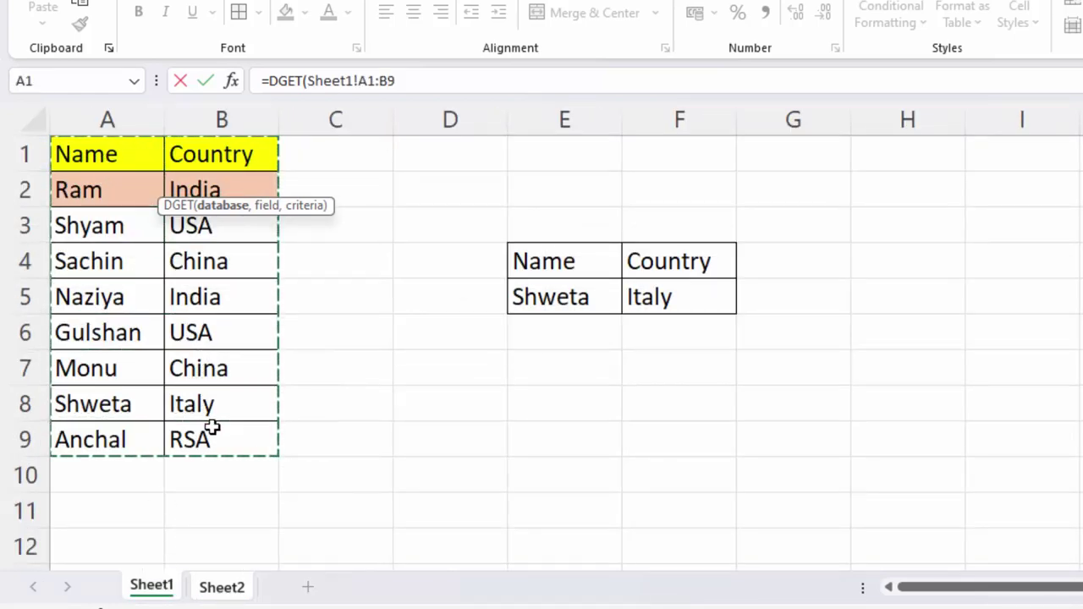
type(",")
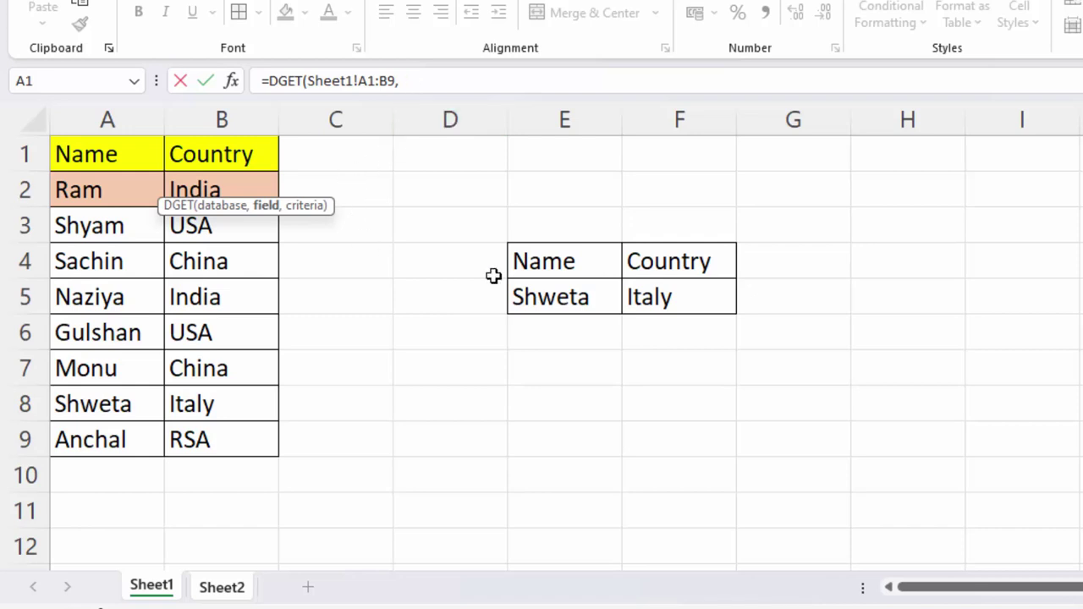
- Finish the formula with Sheet2!B1 as the field and Sheet2!A1:A2 as criteria
left_click(236, 593)
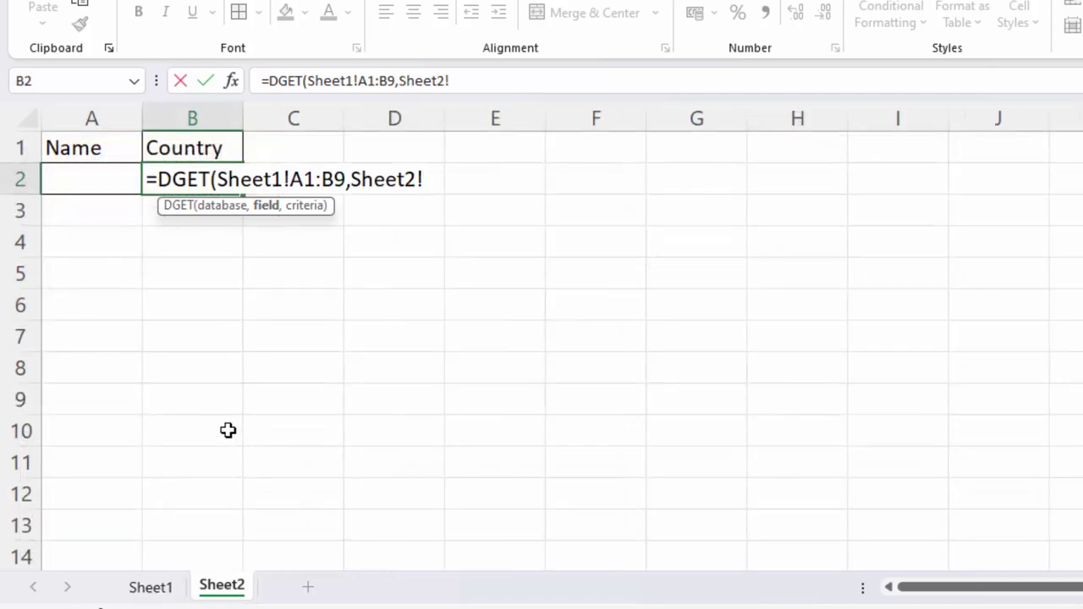
left_click(206, 148)
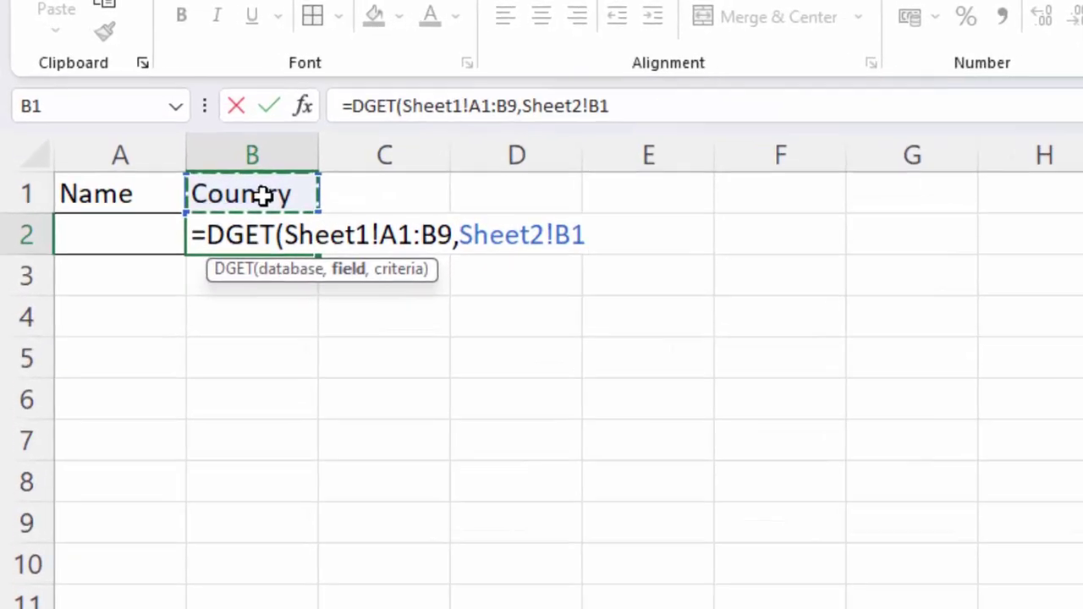
type(",")
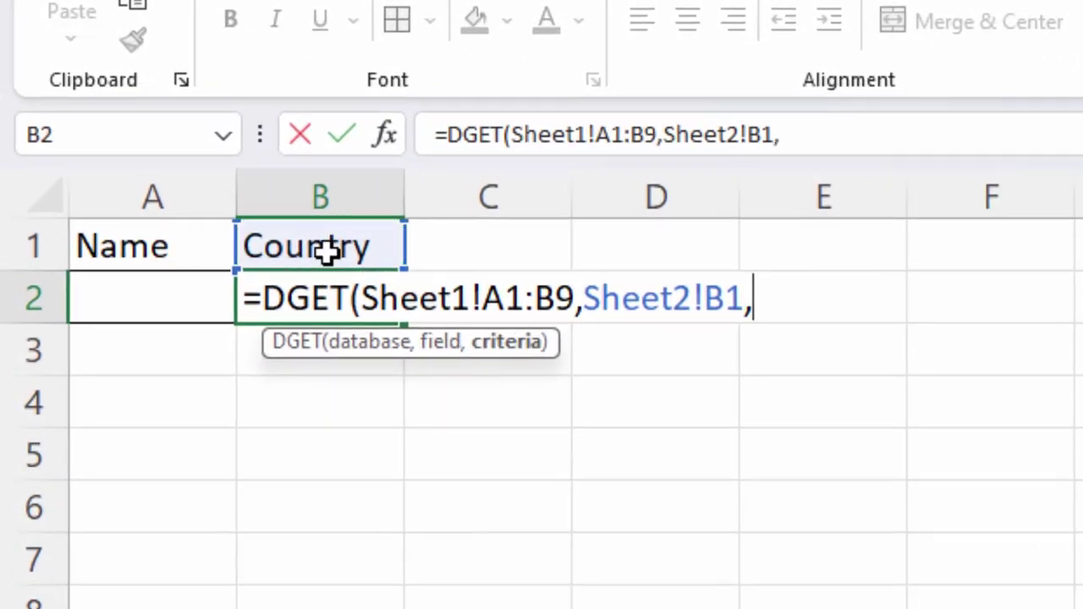
left_click_drag(129, 247, 133, 285)
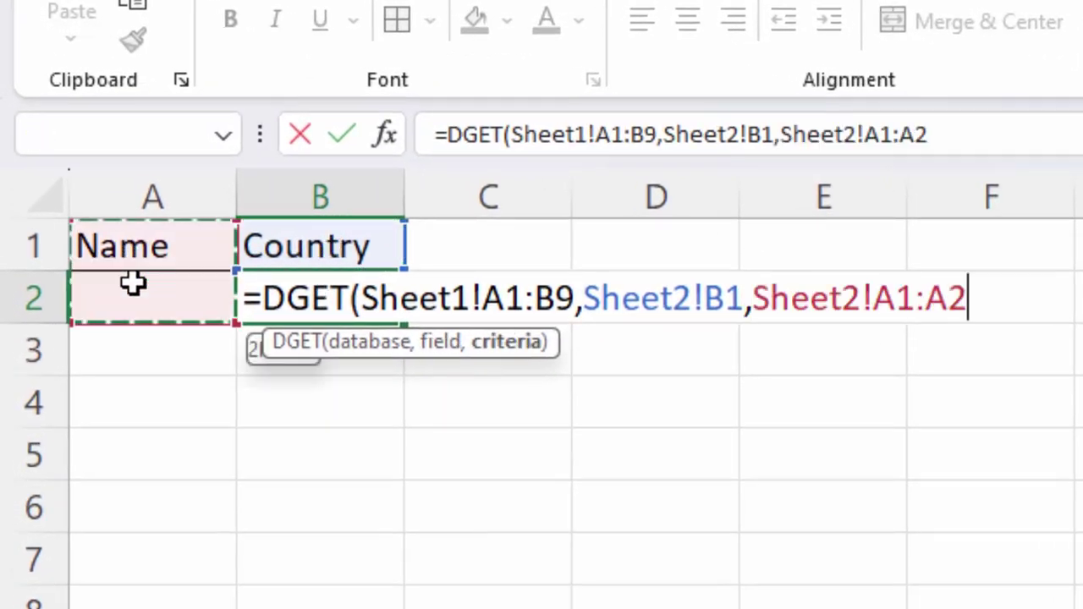
type(")")
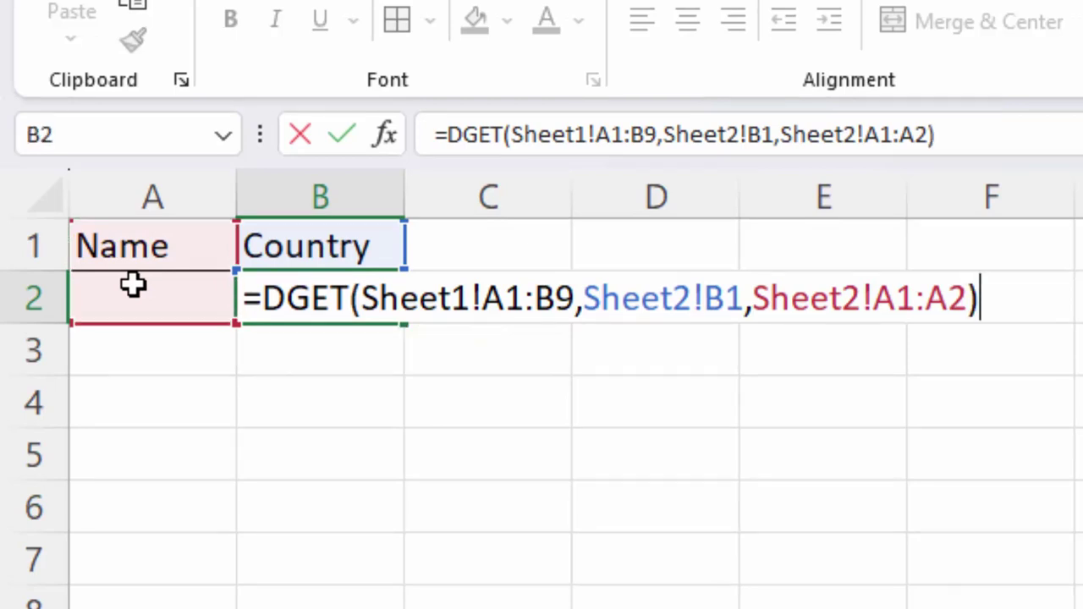
key("Return")
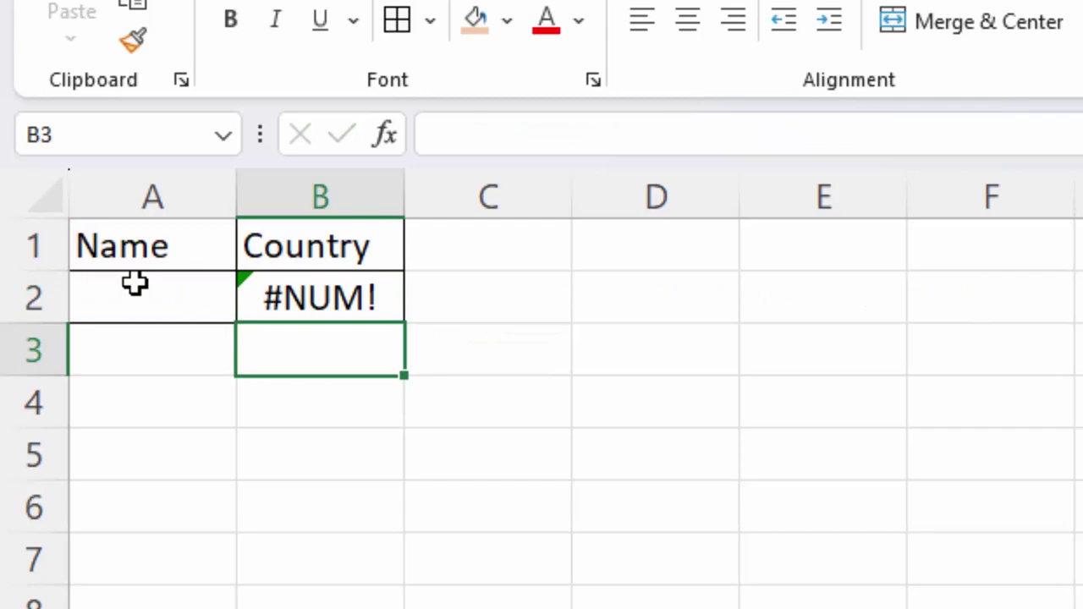
- Add List data validation to Sheet2 A2 with source Sheet1!$A$2:$A$9
left_click(135, 285)
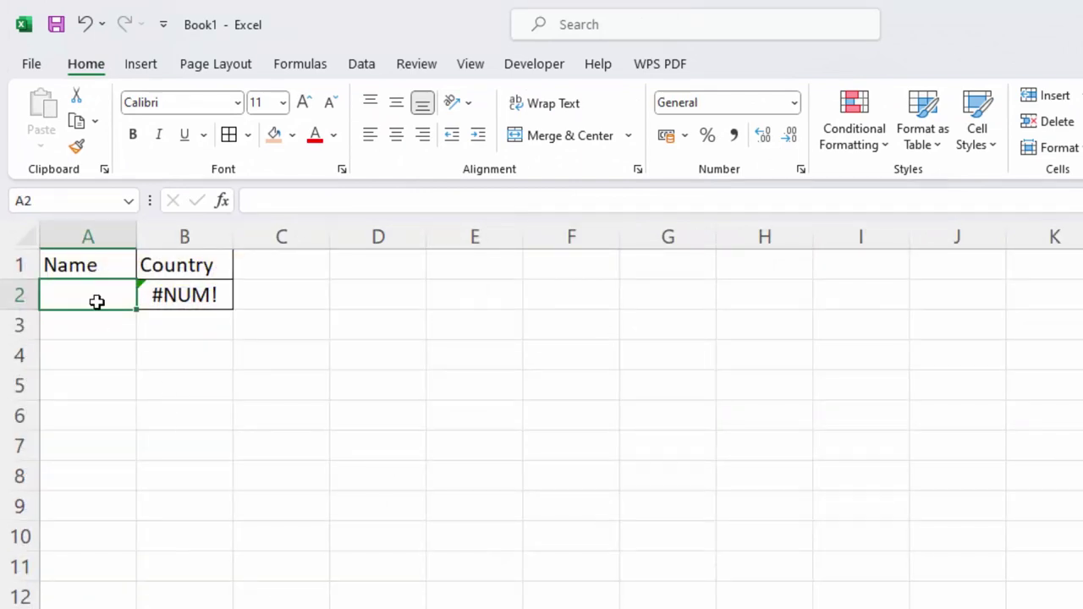
left_click(359, 66)
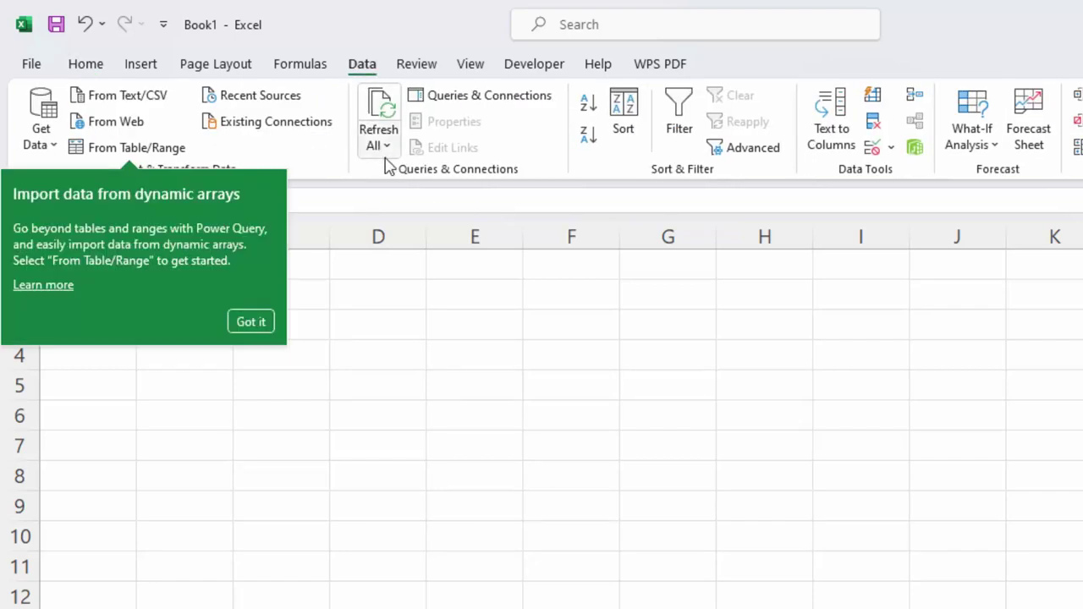
left_click(893, 150)
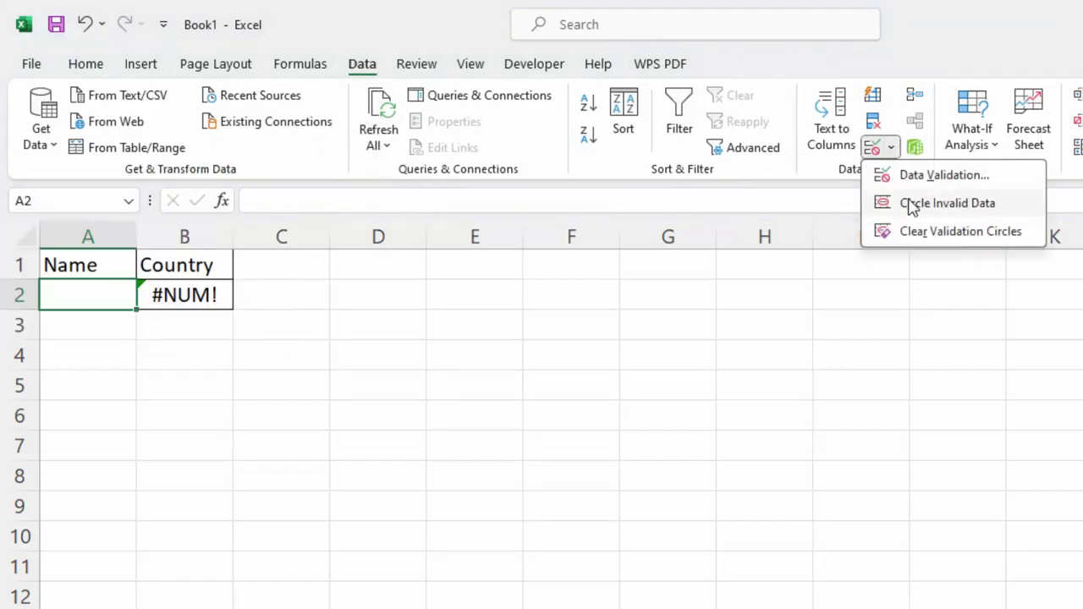
left_click(916, 176)
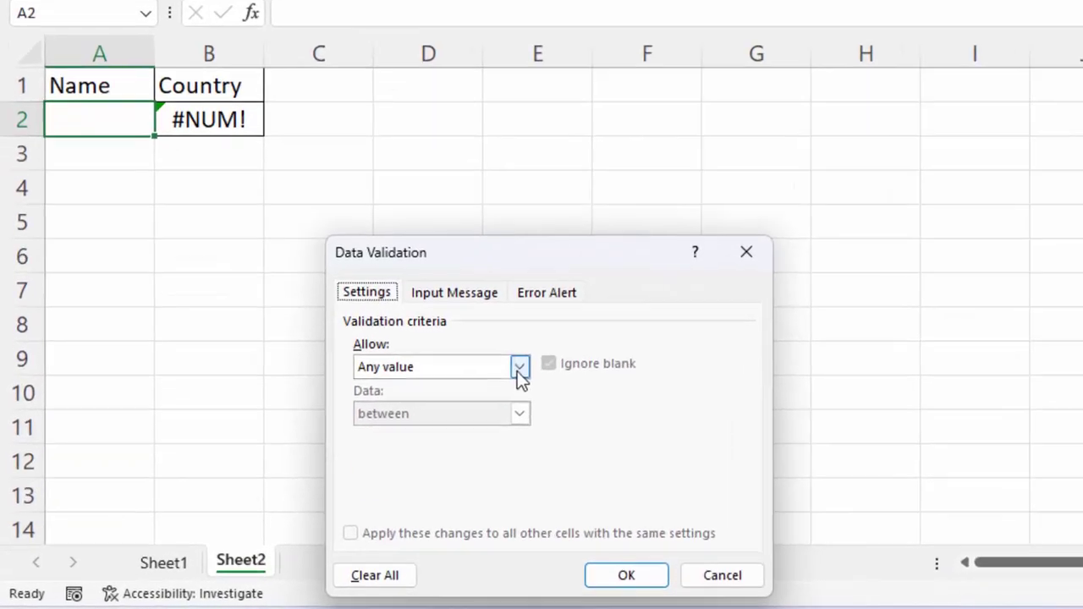
left_click(426, 476)
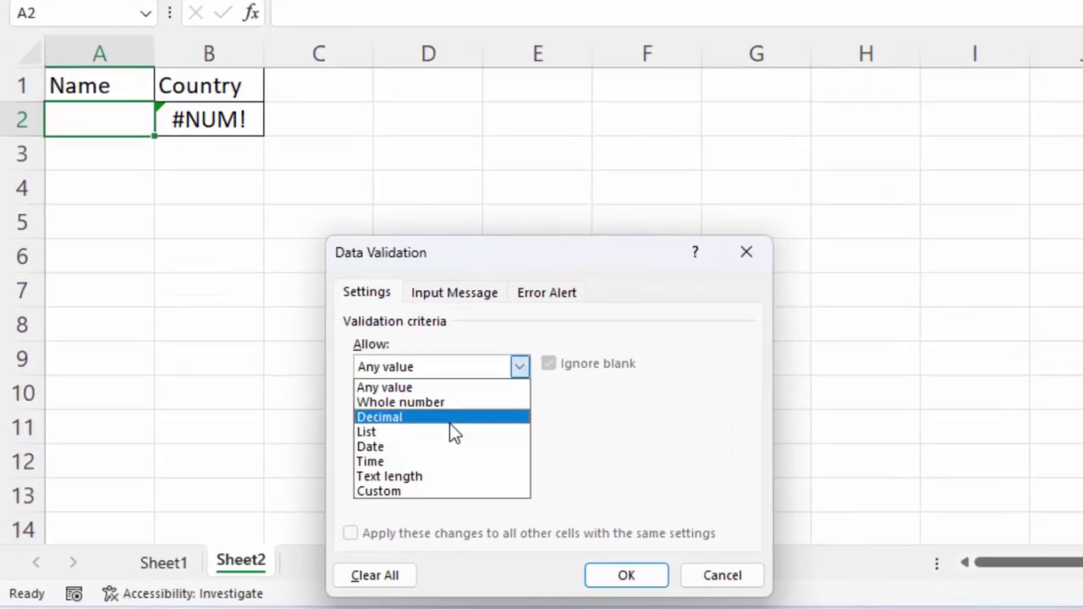
left_click(447, 433)
left_click(429, 455)
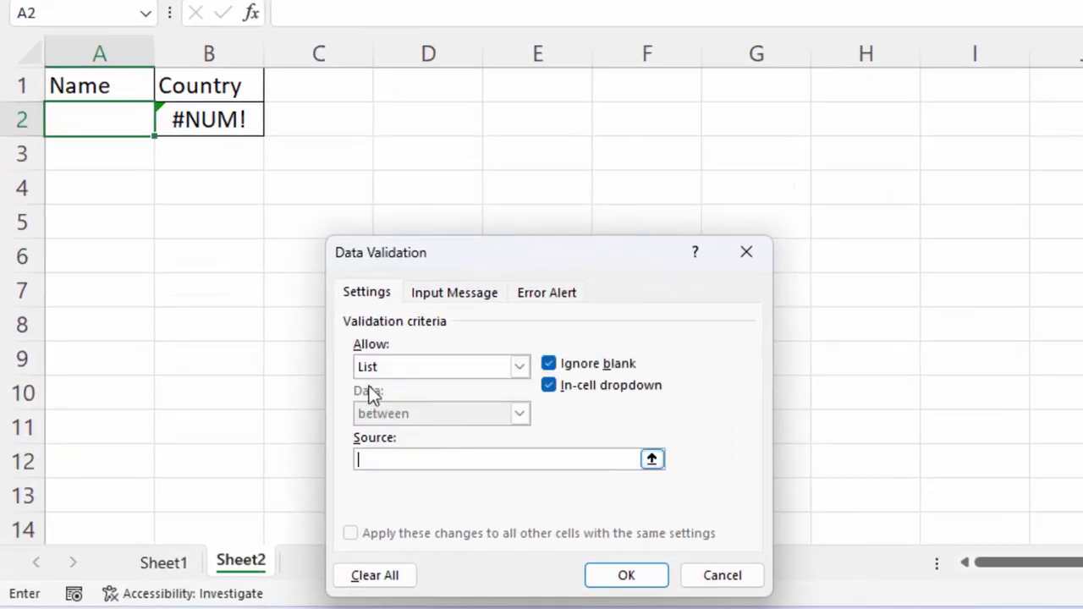
left_click(148, 567)
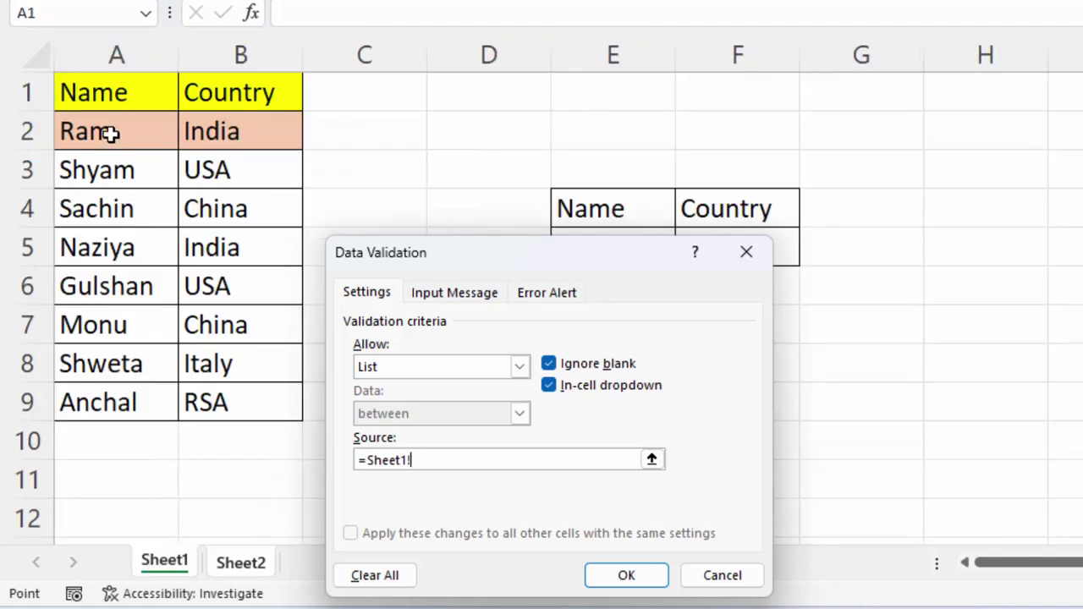
left_click_drag(108, 133, 107, 391)
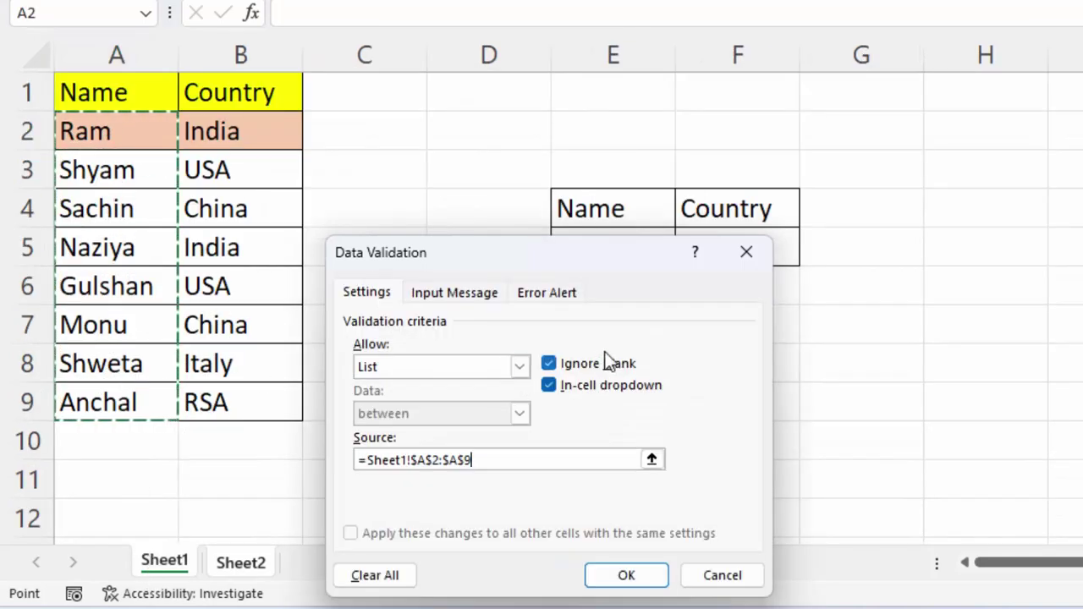
left_click(604, 581)
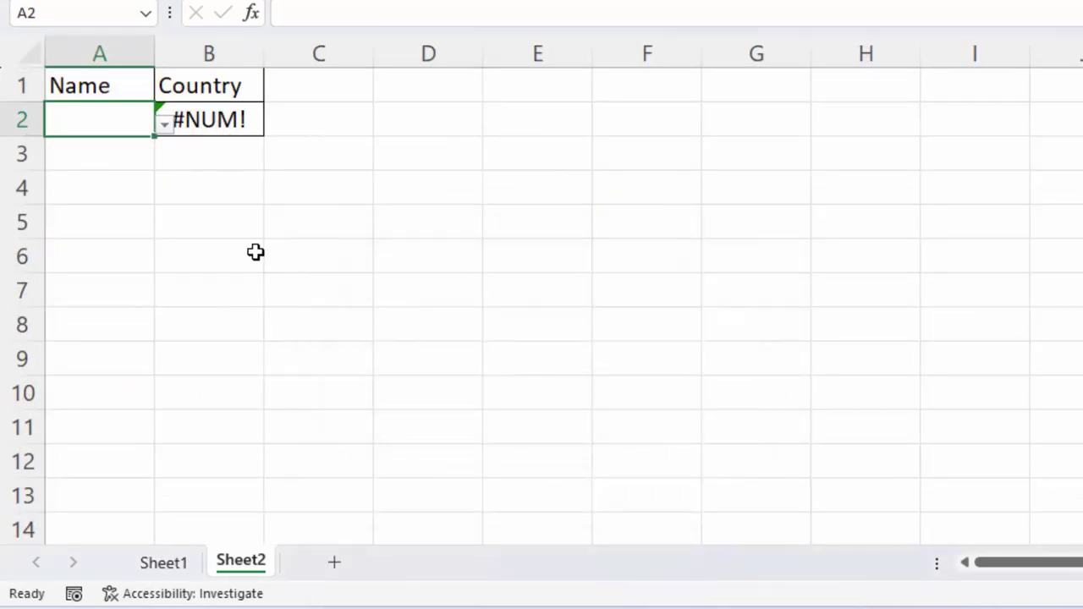
- Pick Shyam from A2's dropdown so B2 shows USA, and widen column B
left_click(162, 127)
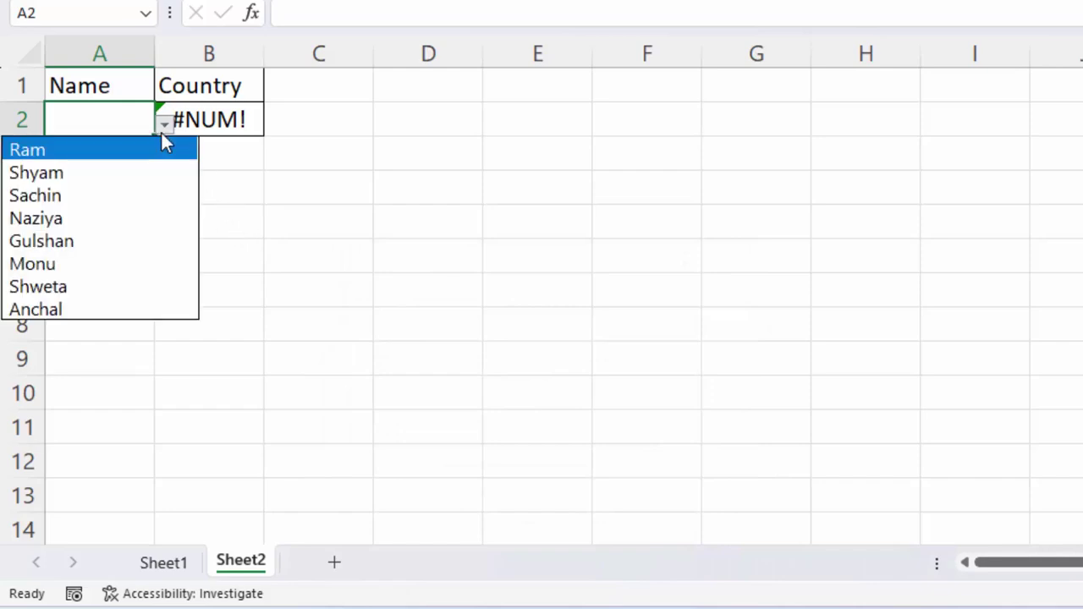
left_click(141, 173)
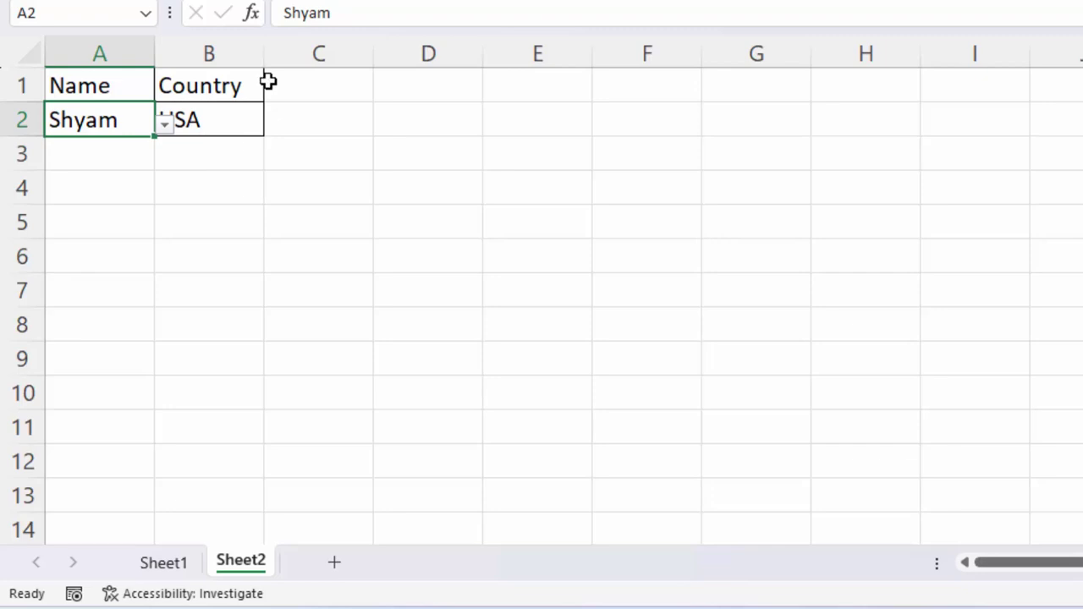
left_click_drag(263, 54, 306, 84)
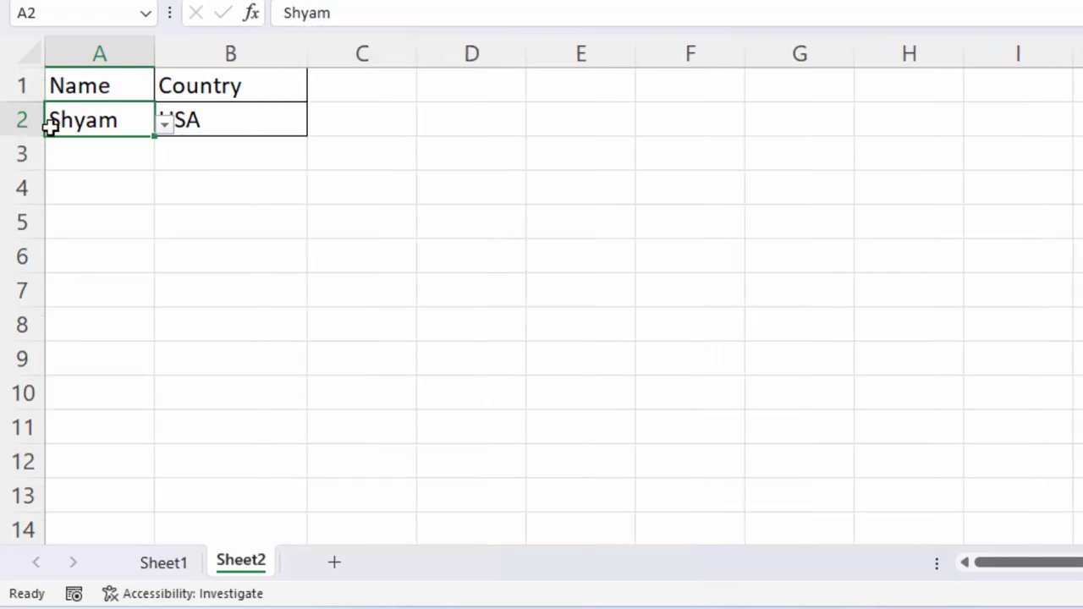
left_click(126, 179)
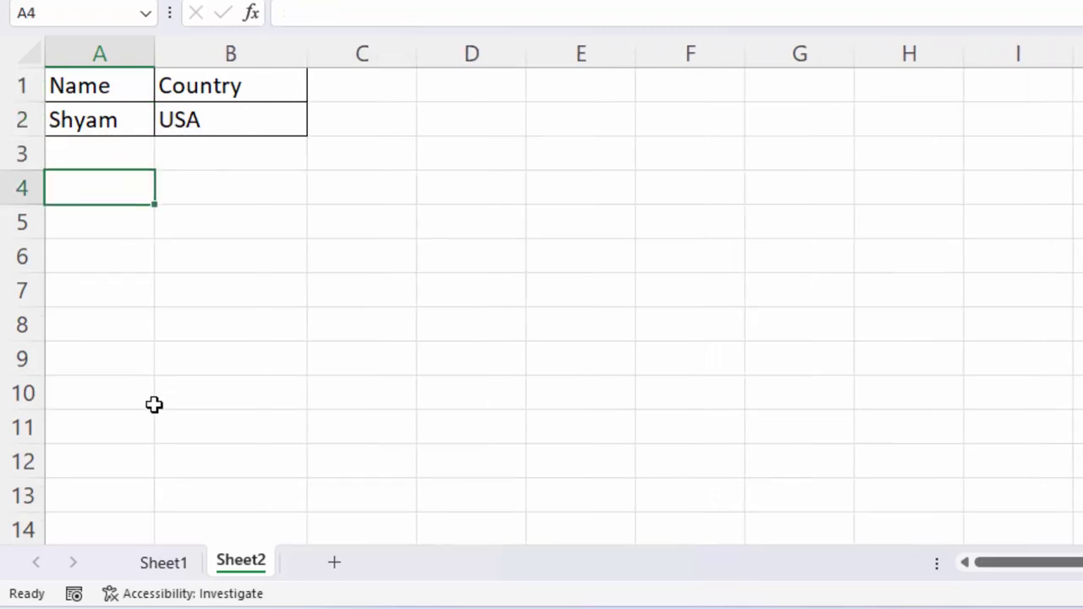
- Make the text of Shyam's Sheet1 row A3:B3 red
left_click(175, 572)
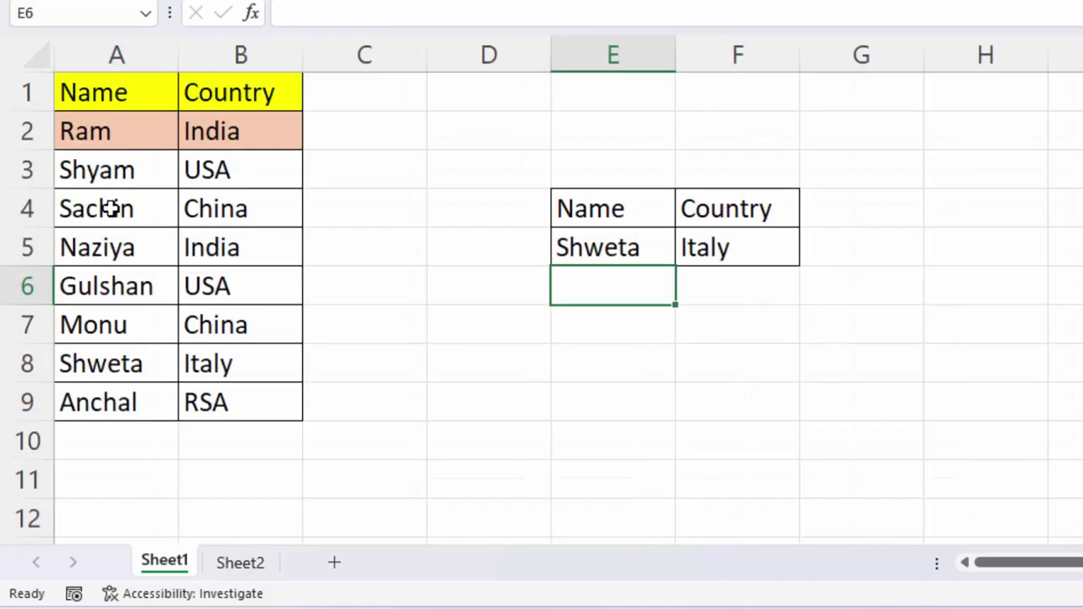
left_click_drag(107, 170, 236, 171)
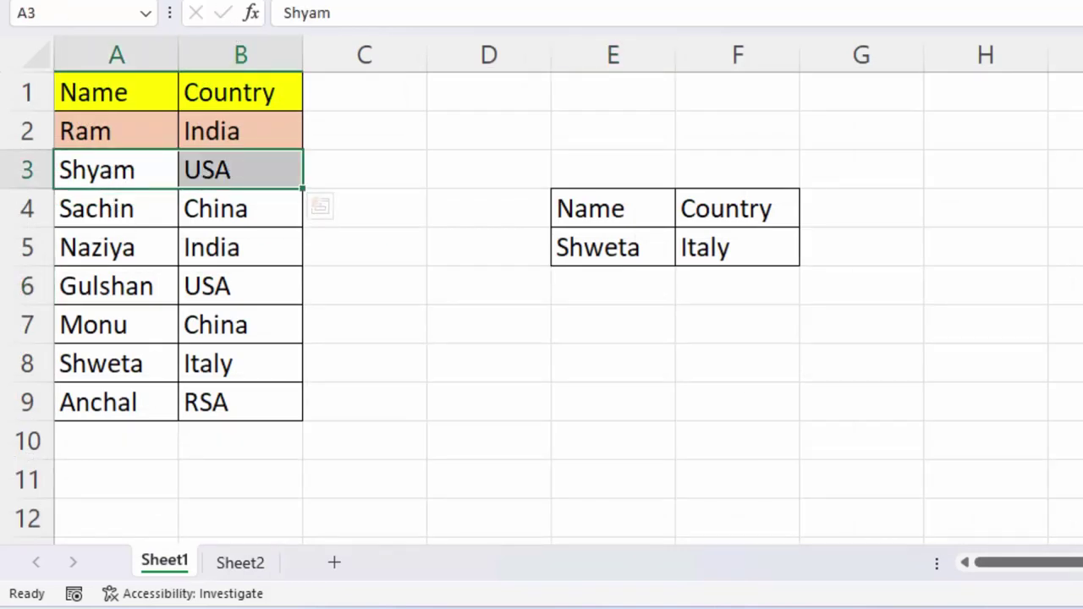
left_click(358, 81)
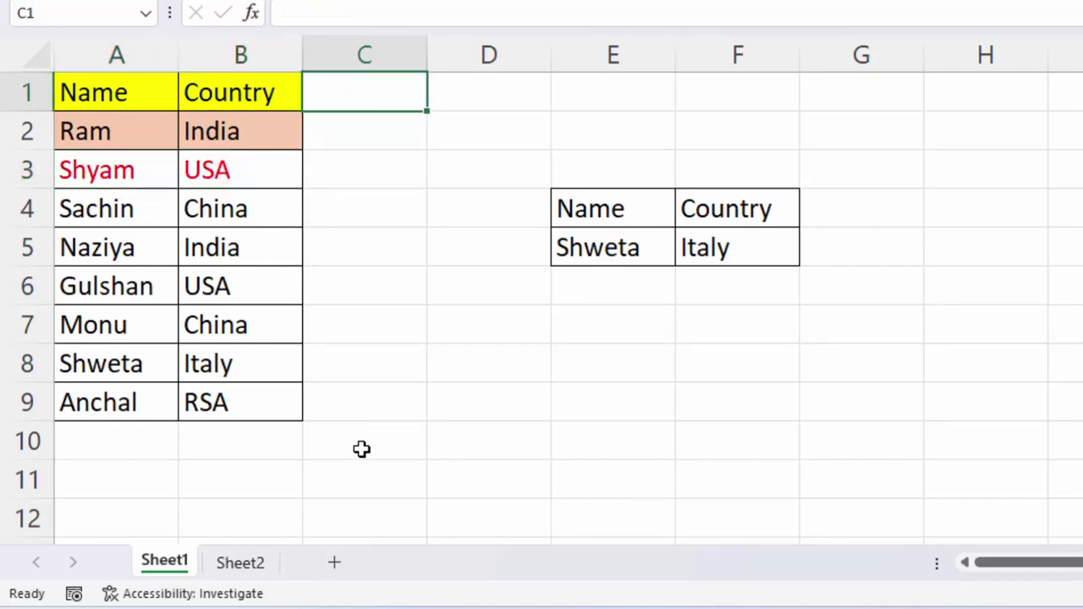
- On Sheet2, pick Naziya from A2's dropdown so B2 returns India
left_click(224, 565)
left_click(102, 119)
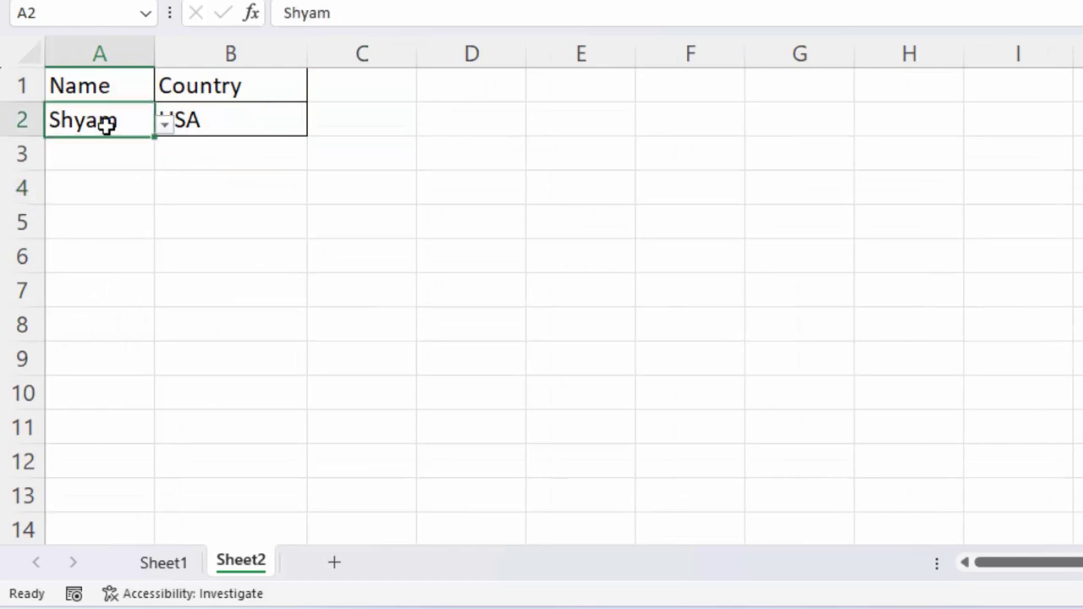
left_click(163, 124)
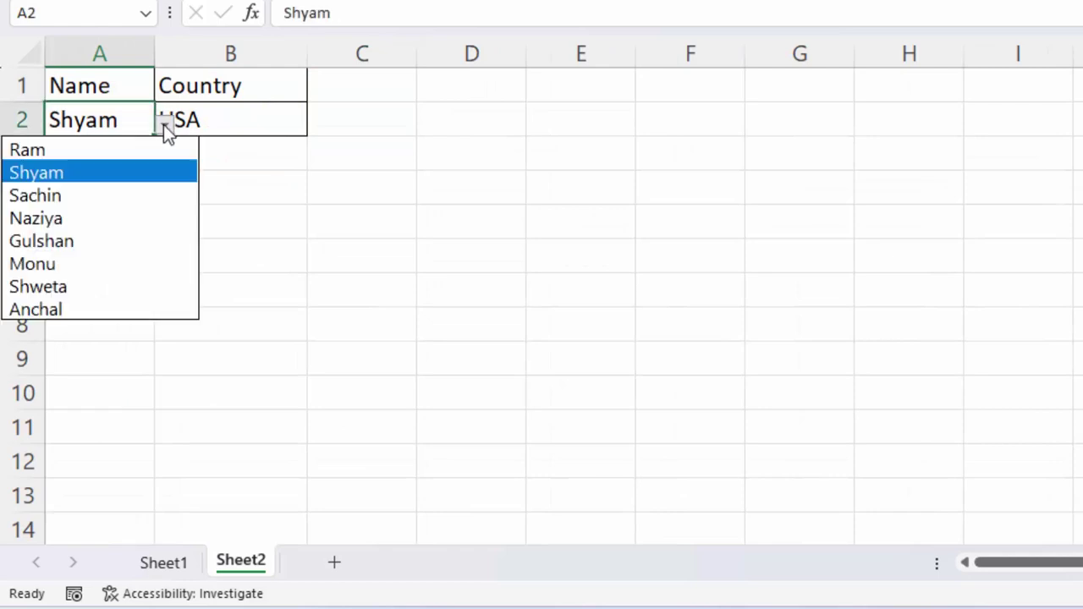
left_click(125, 219)
left_click(140, 188)
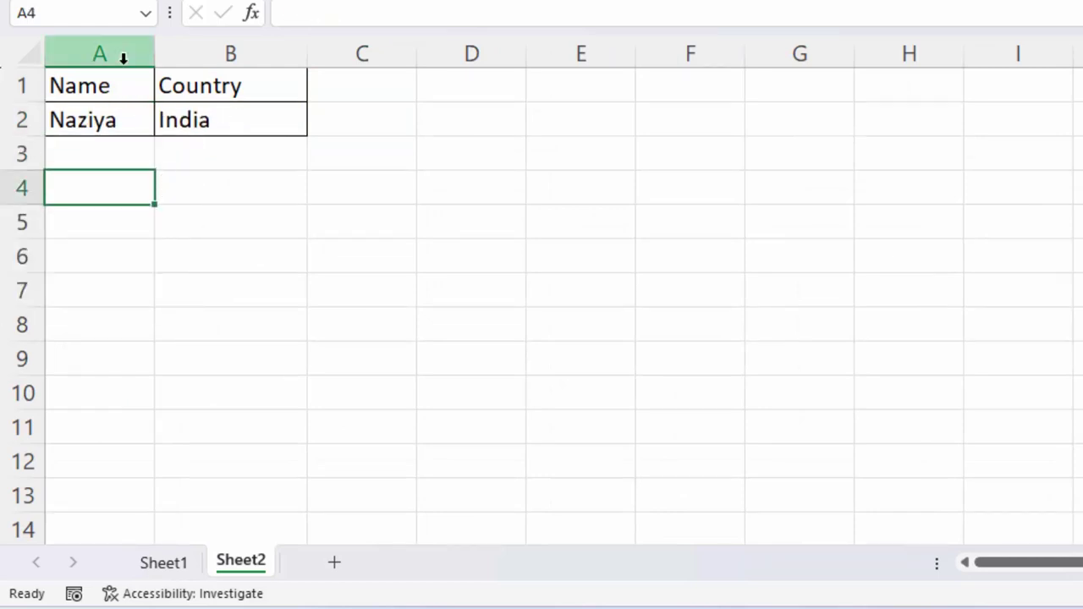
- Give Naziya's Sheet1 row A5:B5 a green fill
left_click(182, 565)
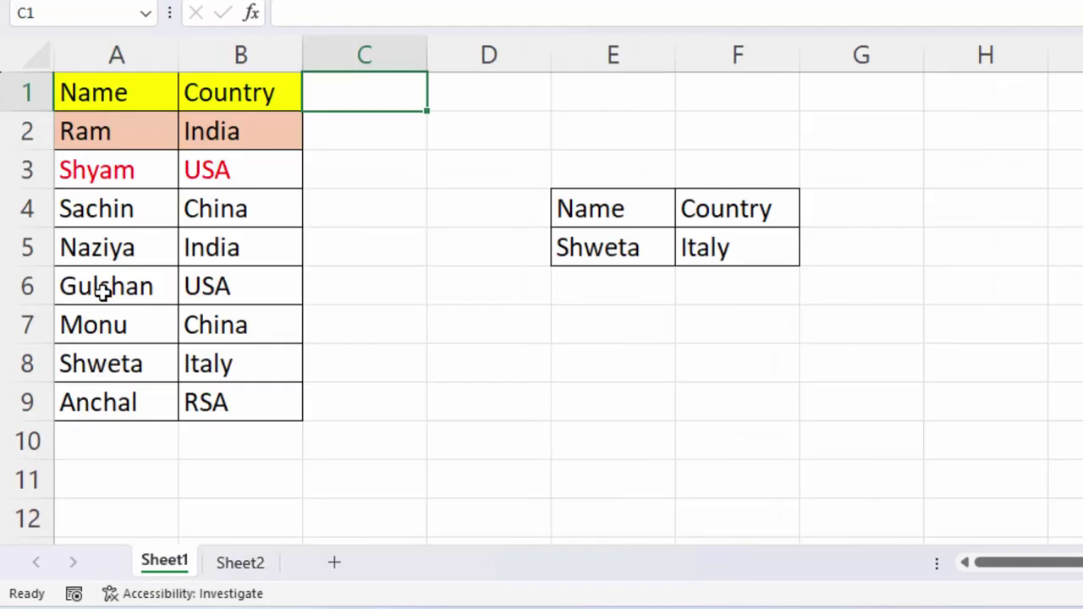
left_click(121, 248)
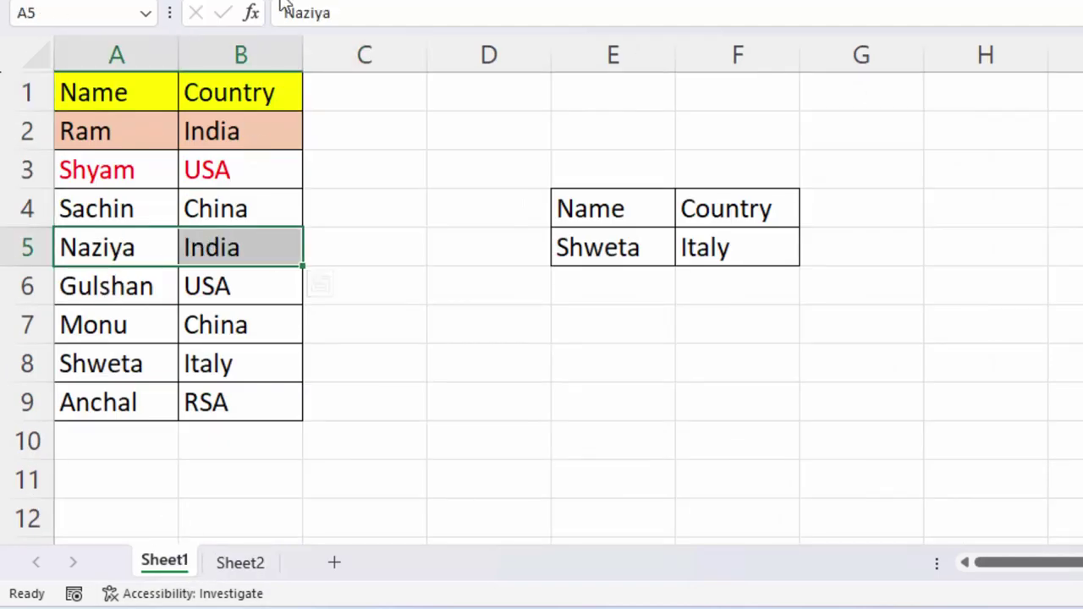
left_click(301, 2)
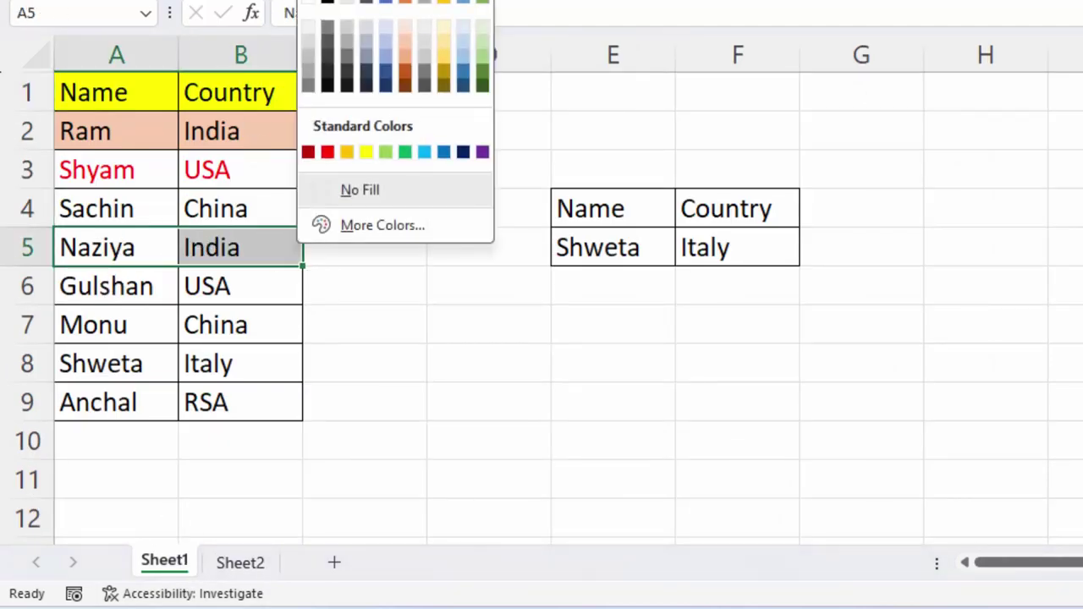
left_click(484, 39)
left_click(431, 203)
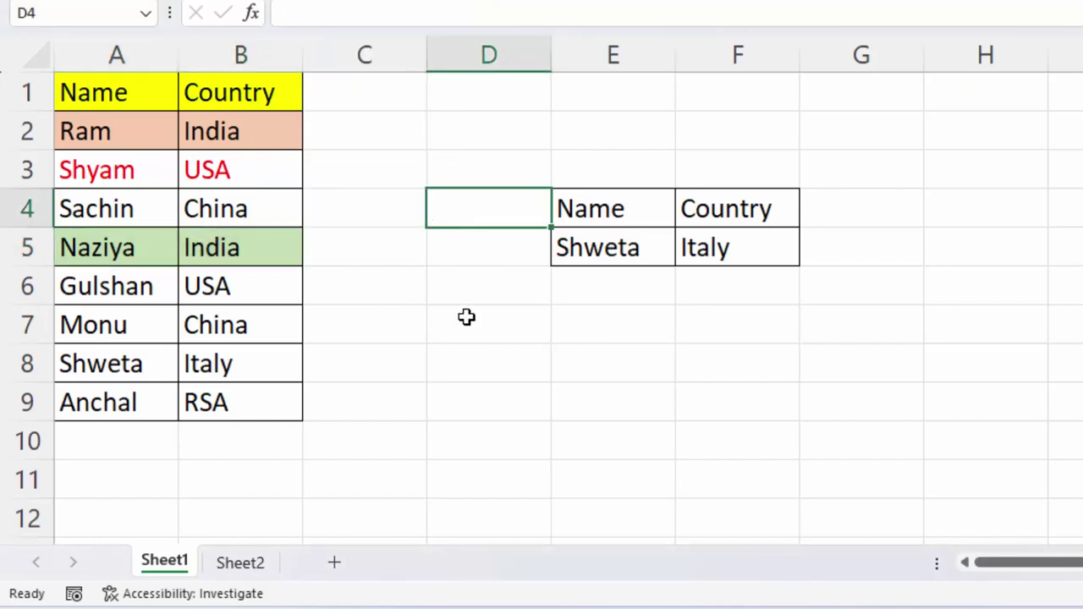